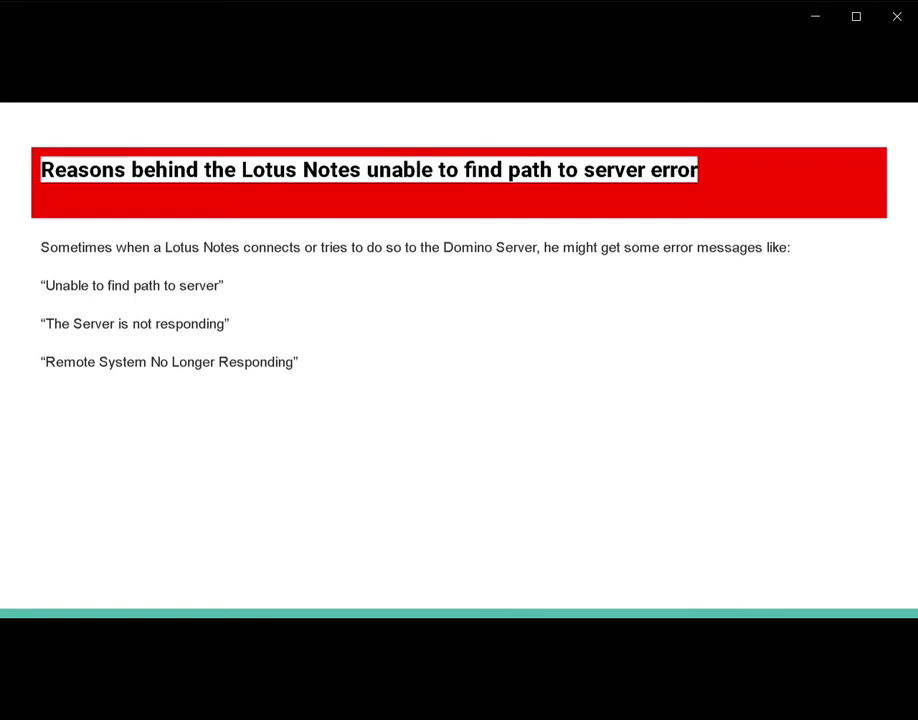
Step: Exit the slide show, launch IBM Notes from the desktop and log in with the account password
key("Escape")
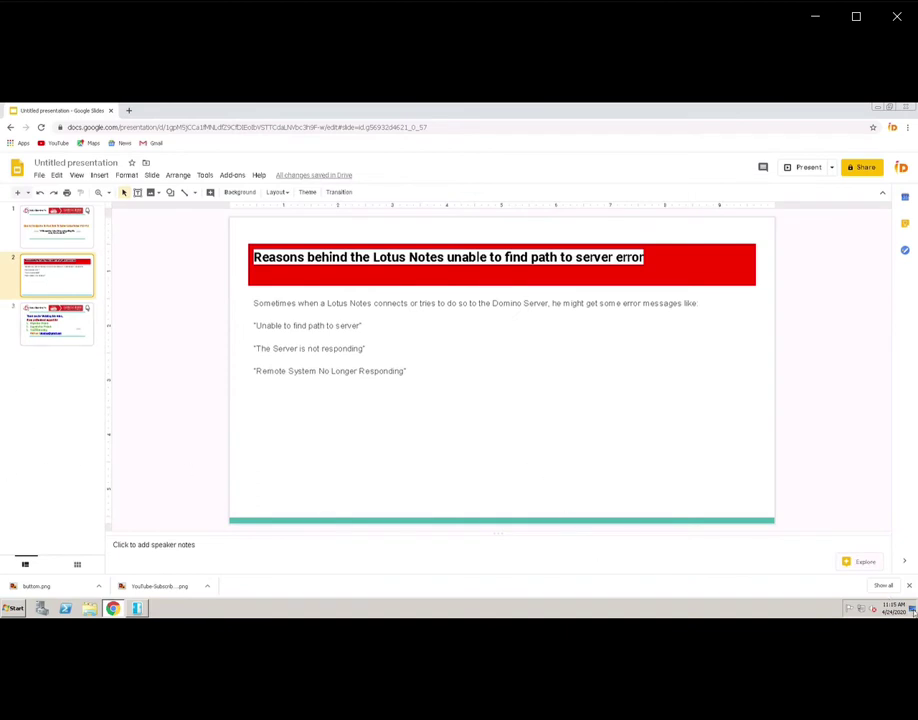
left_click(912, 608)
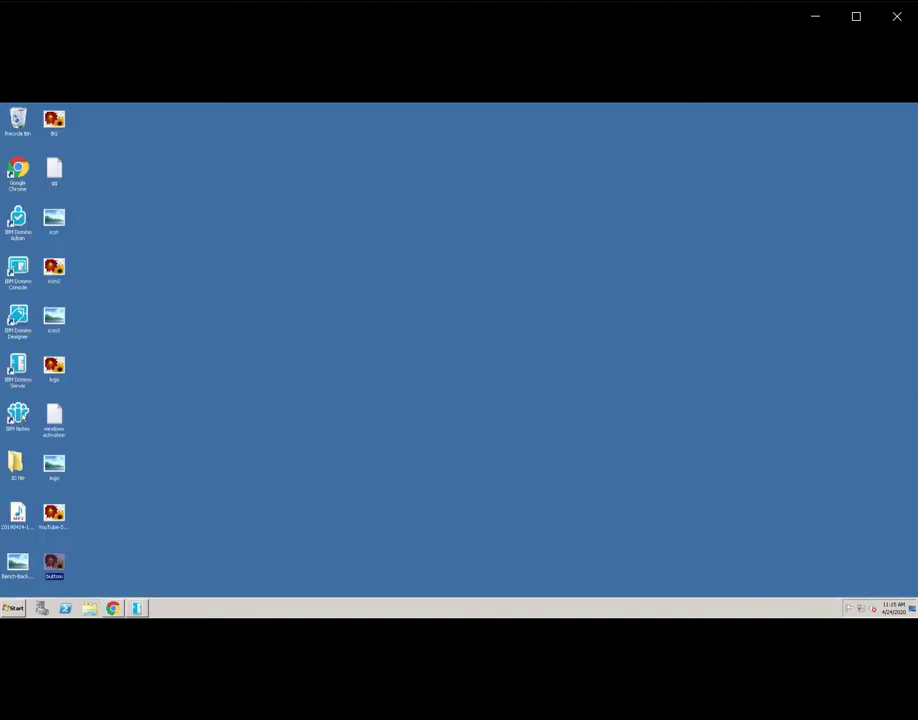
double_click(26, 422)
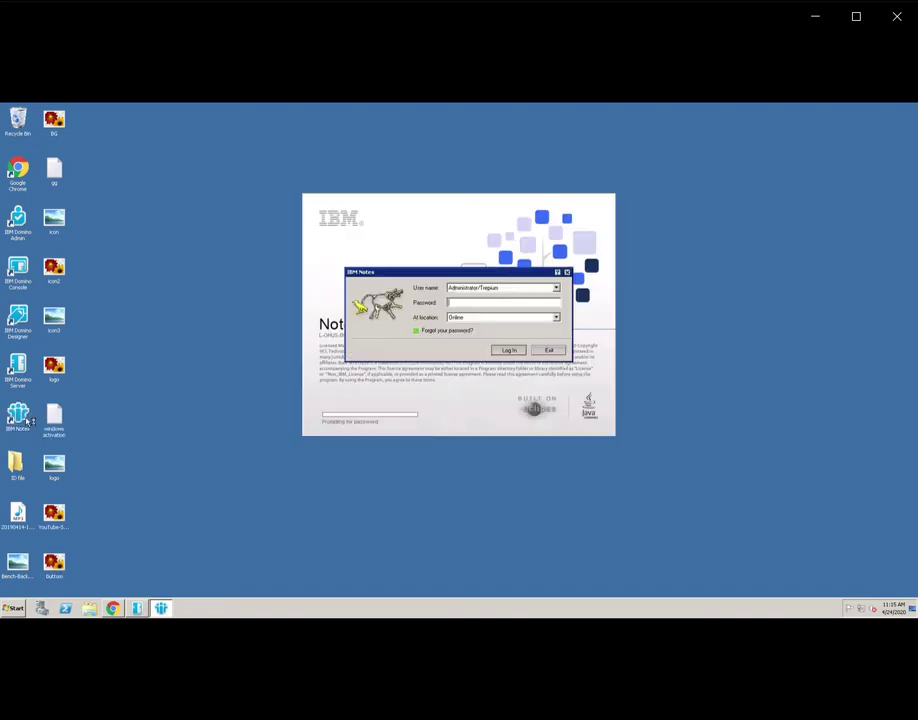
type("*********")
left_click(508, 350)
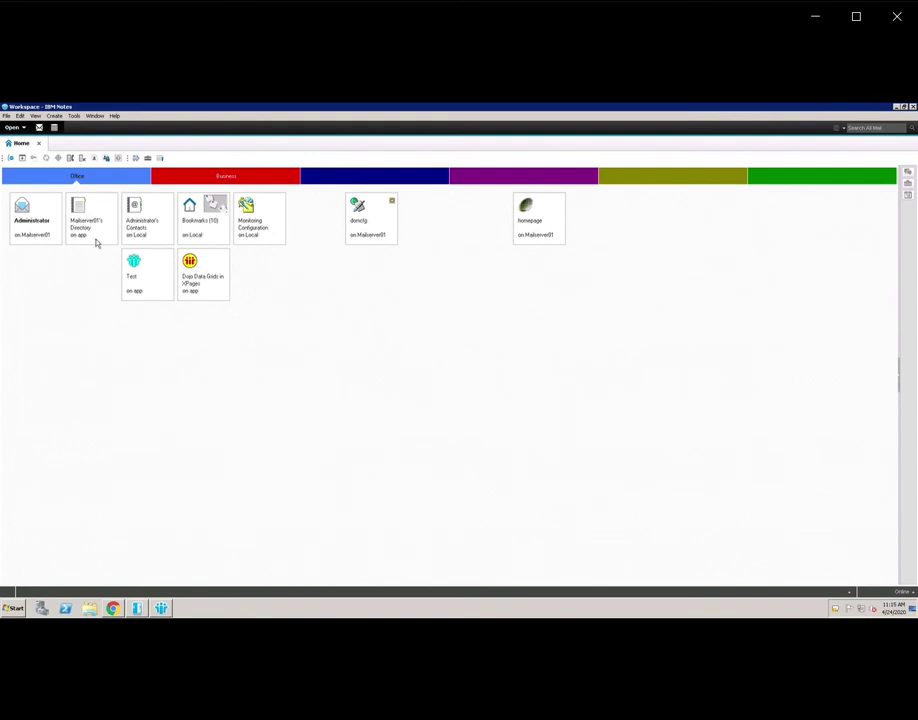
Step: Try to open Mailserver01's Directory on the app server from the workspace and dismiss the resulting dialog
double_click(96, 240)
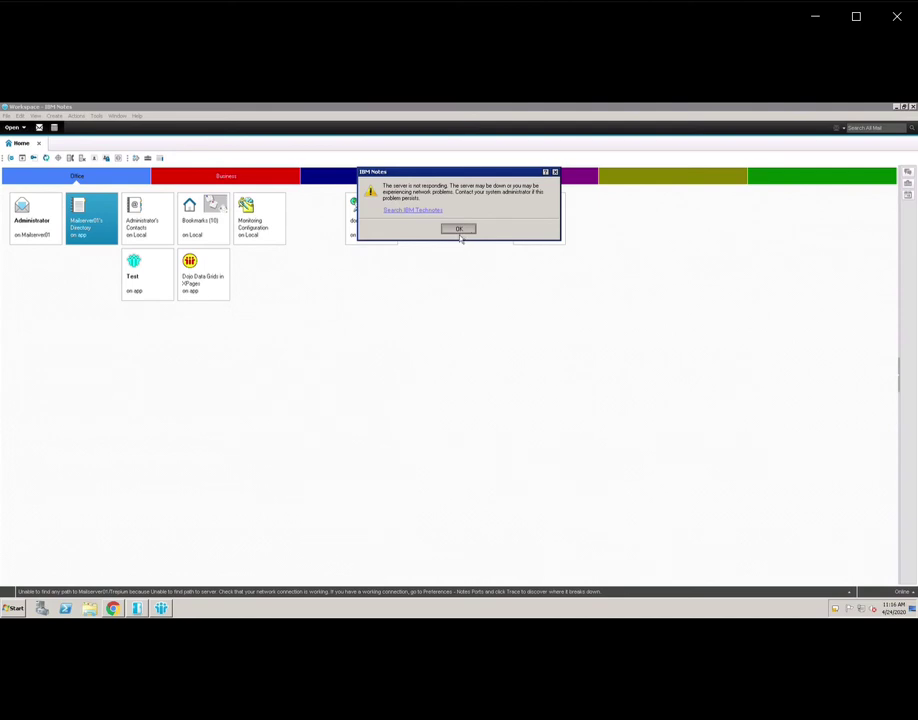
left_click(461, 232)
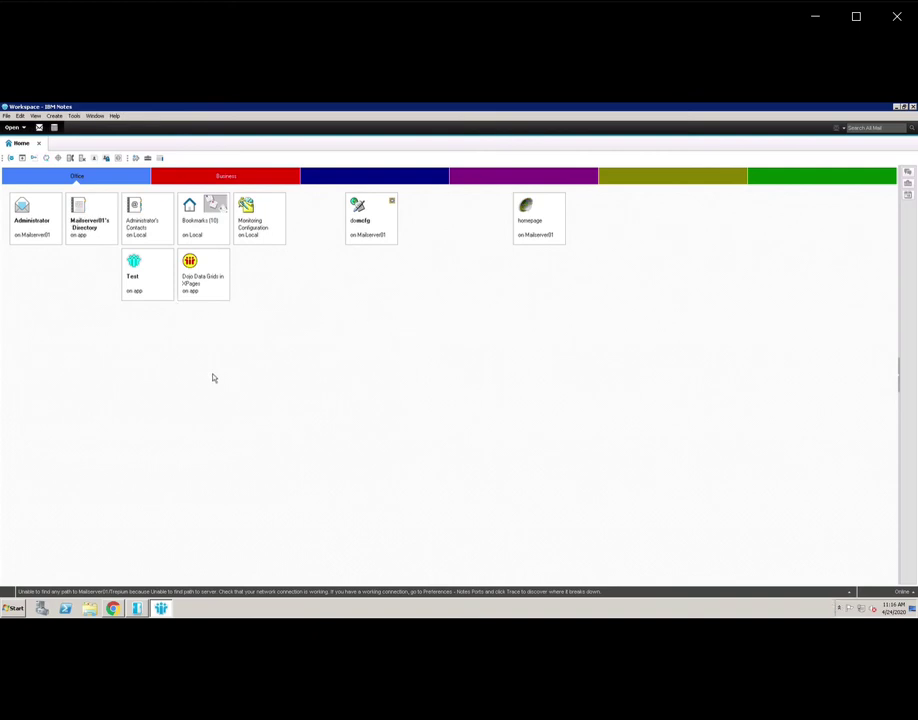
left_click(7, 116)
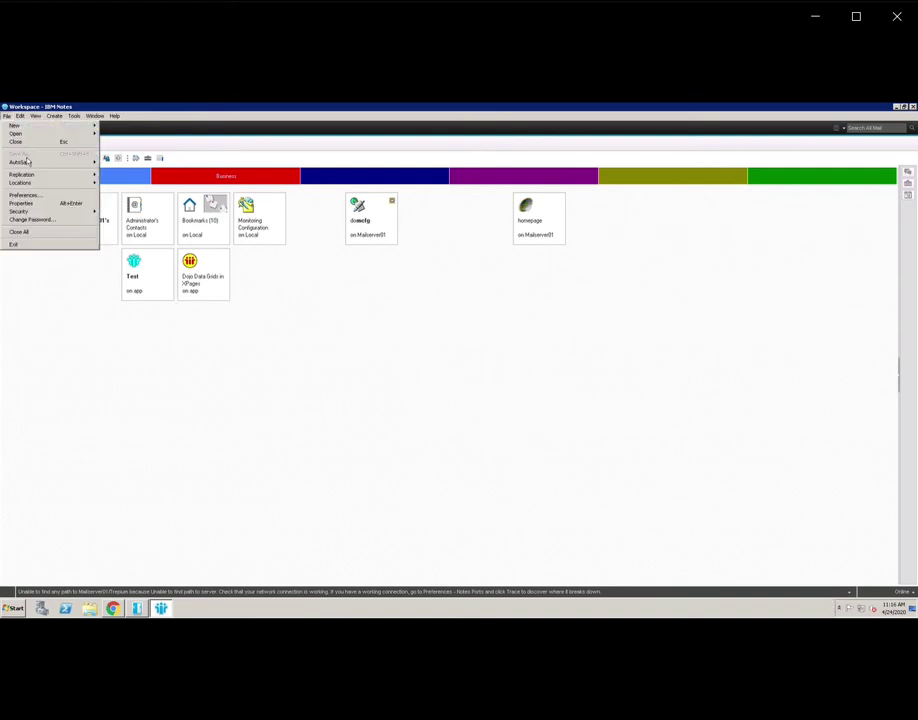
mouse_move(40, 126)
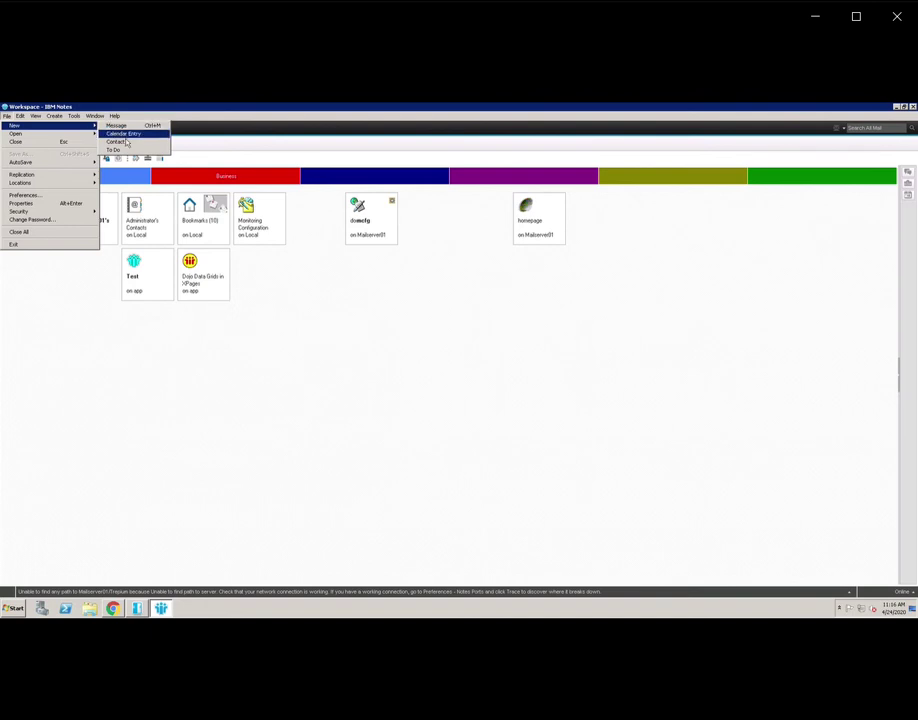
left_click(84, 344)
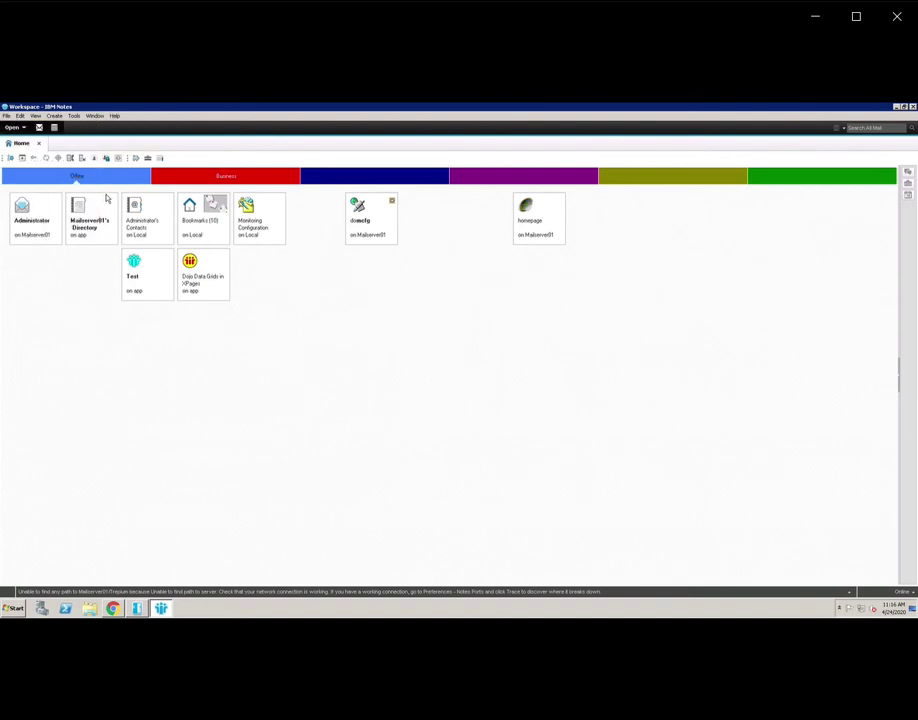
Step: Try to list the applications on server app/Trepium through Open Application and close the dialog
left_click(7, 116)
mouse_move(40, 133)
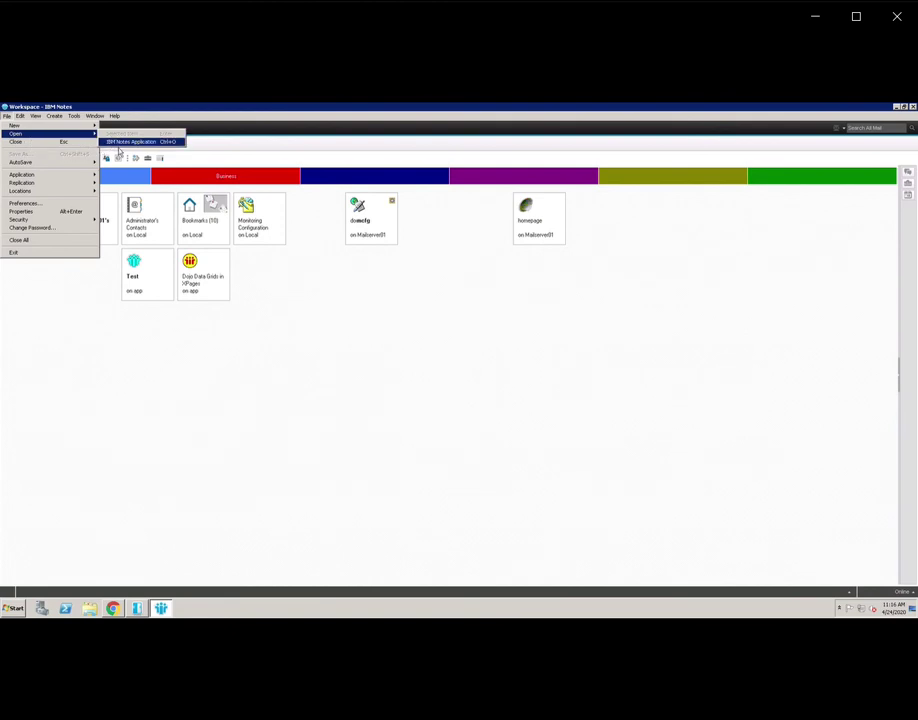
left_click(122, 143)
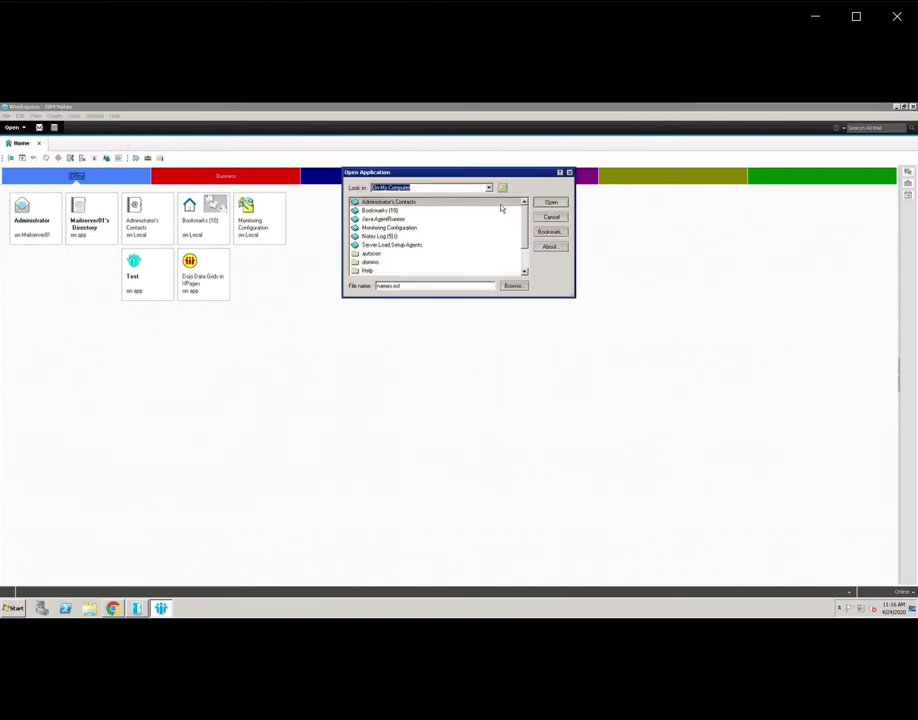
left_click(489, 187)
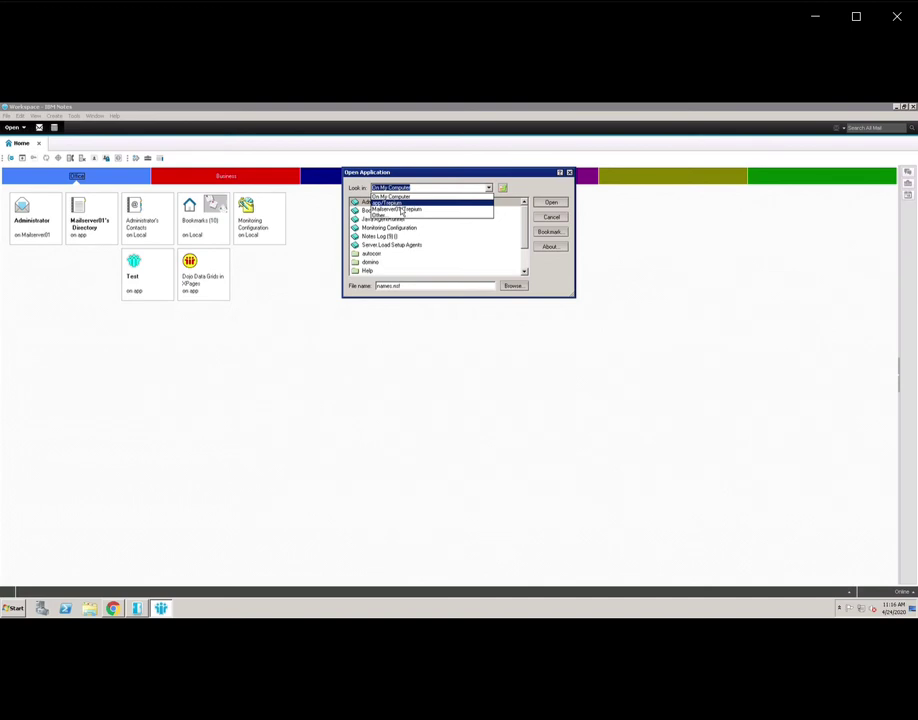
left_click(400, 204)
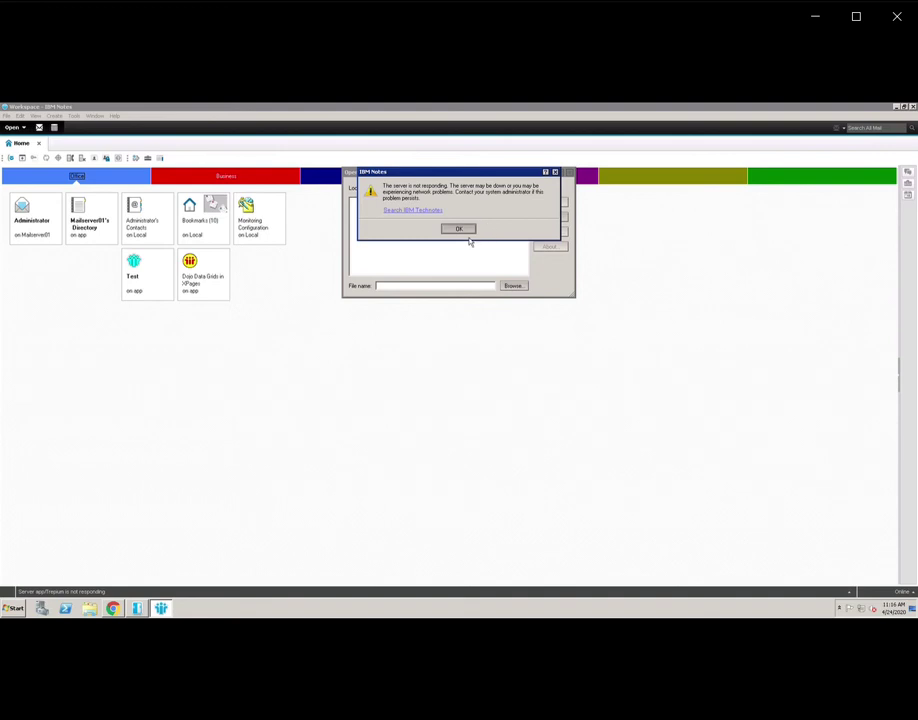
left_click(460, 230)
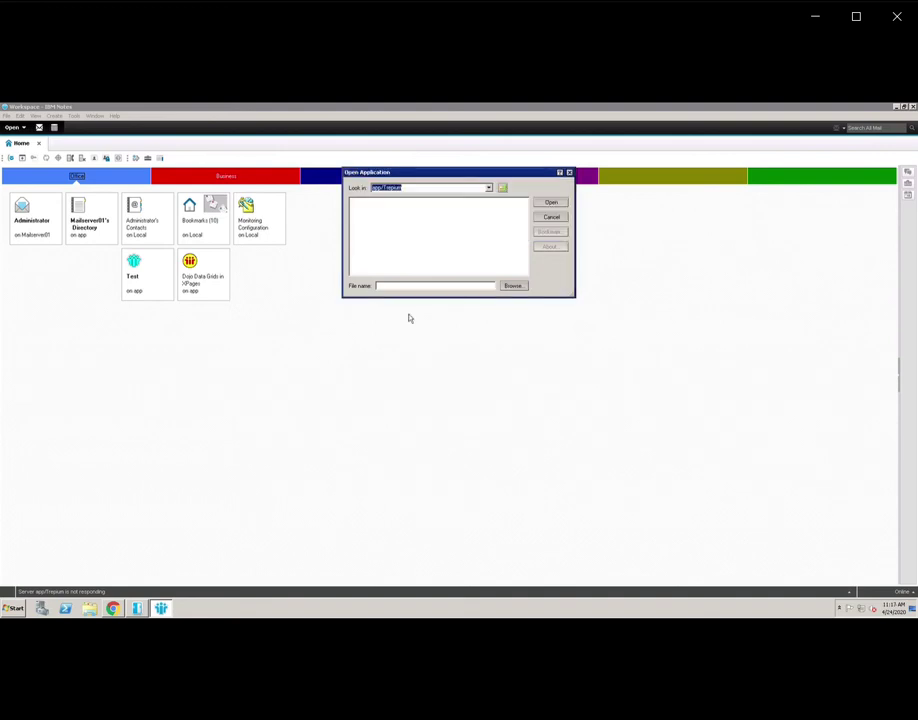
left_click(551, 220)
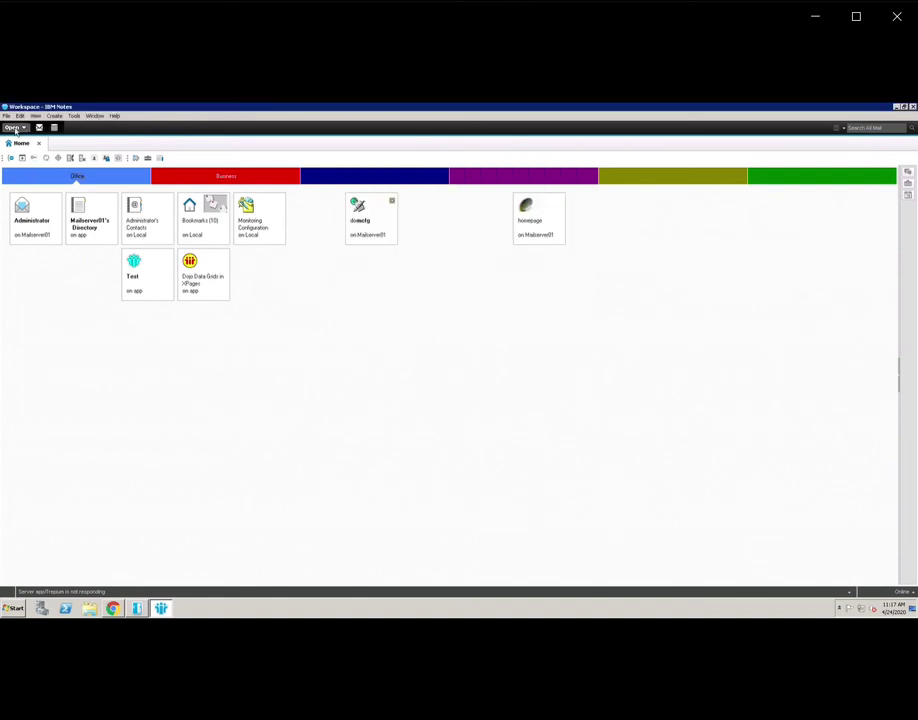
Step: Trace the connection to app/Trepium from the Notes Ports preferences, inspect the address verification line, and close the preferences unchanged
left_click(8, 117)
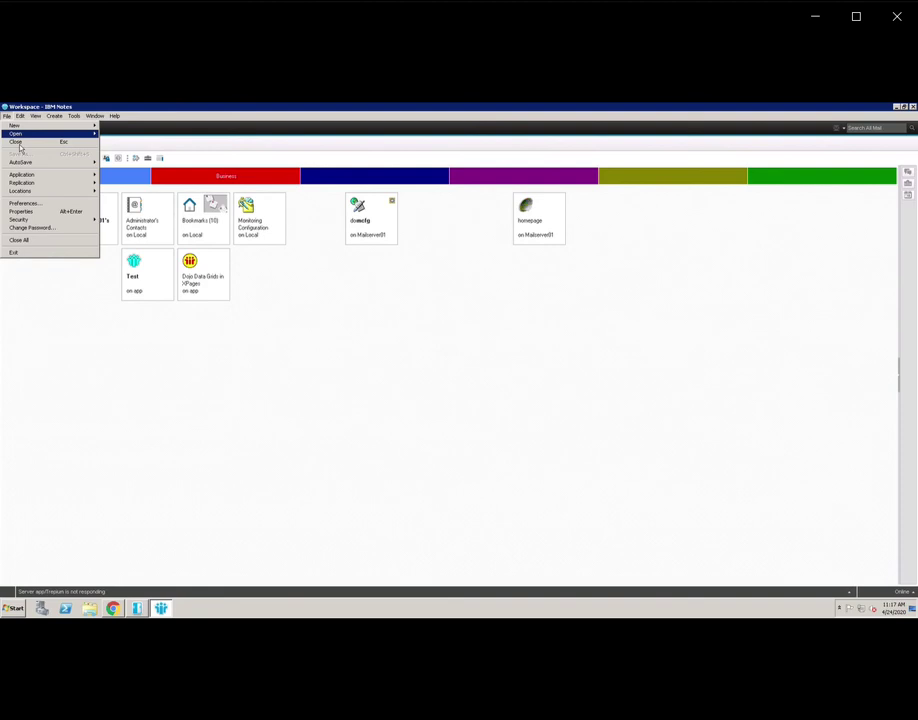
left_click(30, 204)
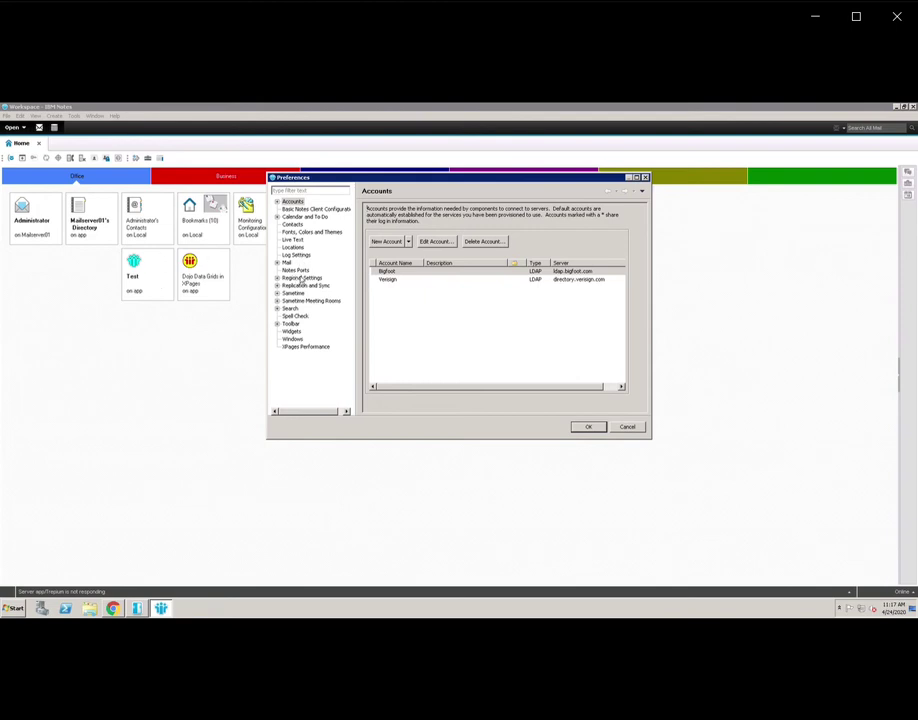
left_click(296, 271)
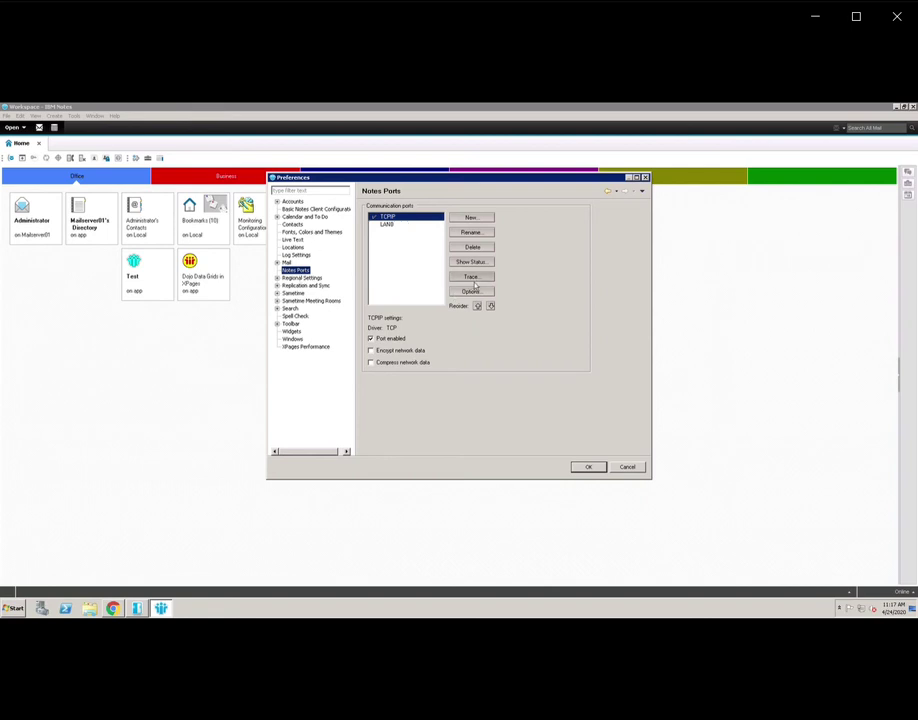
left_click(472, 278)
left_click(430, 187)
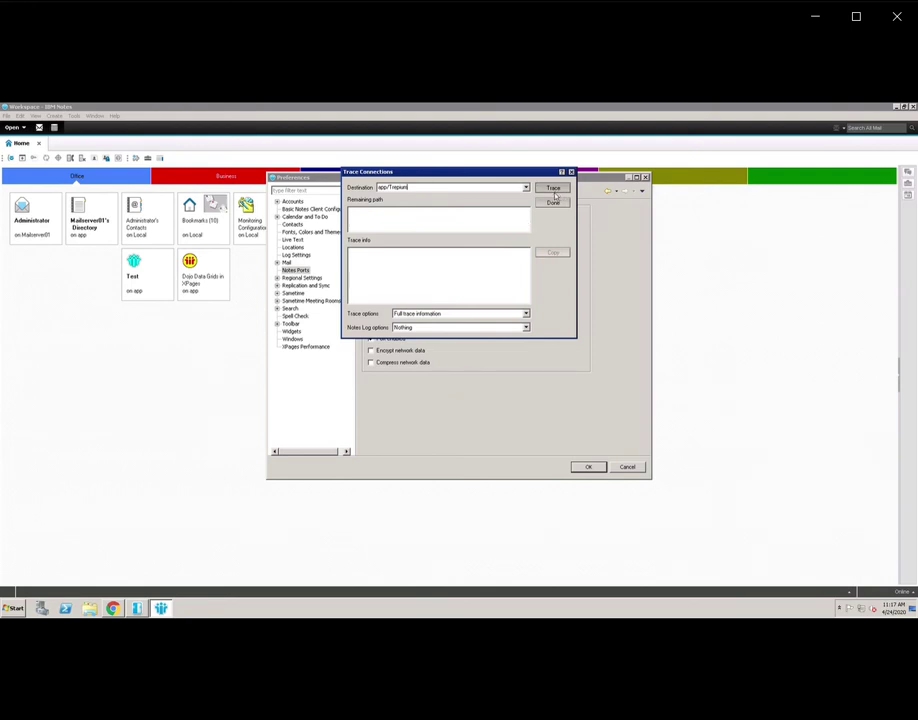
left_click(554, 190)
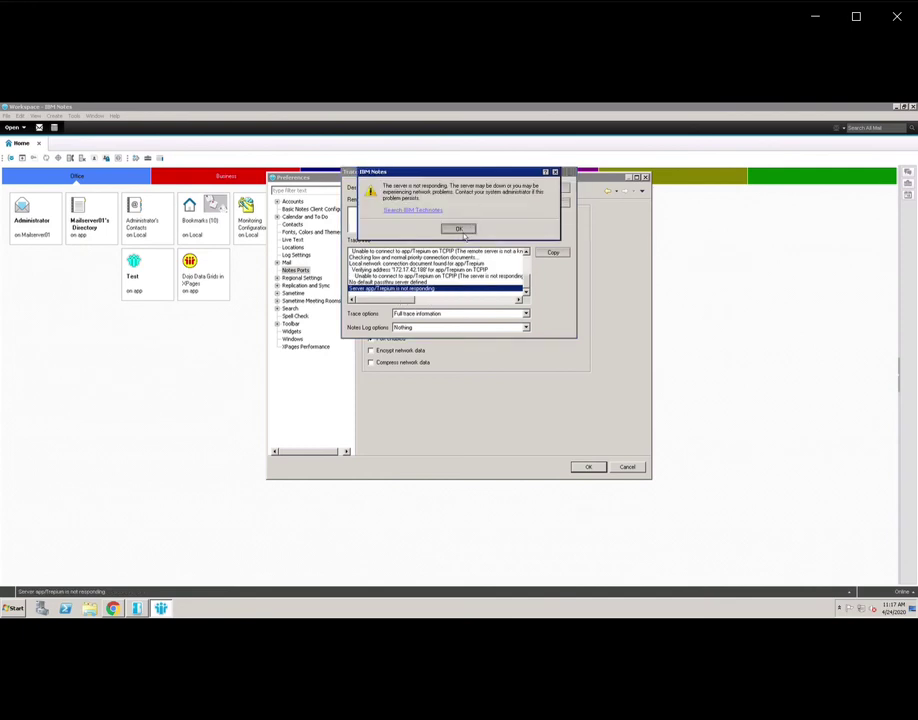
left_click(459, 229)
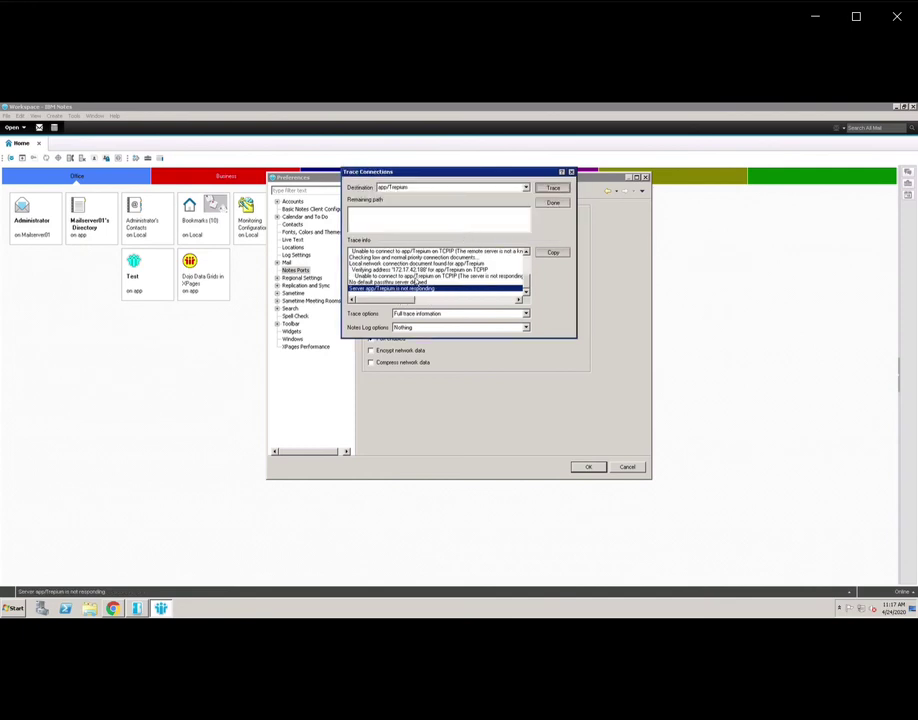
left_click(399, 271)
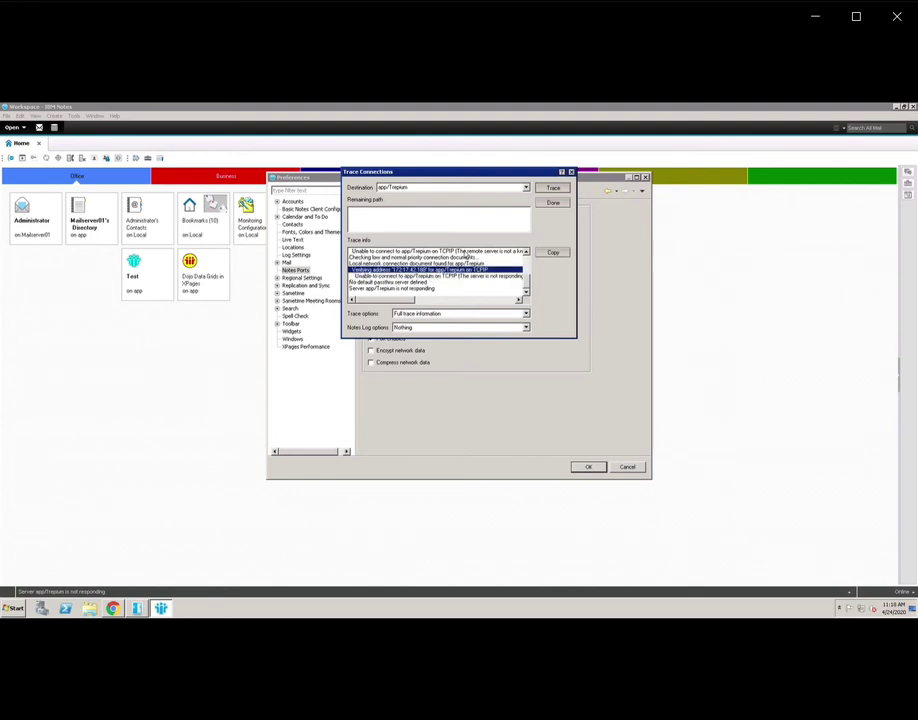
left_click(572, 173)
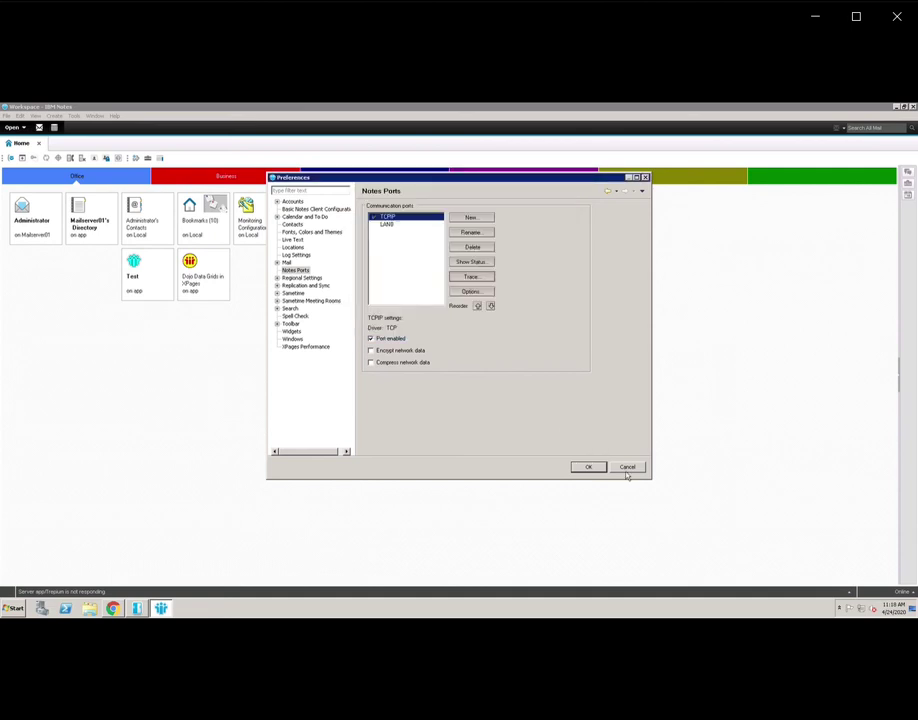
left_click(627, 471)
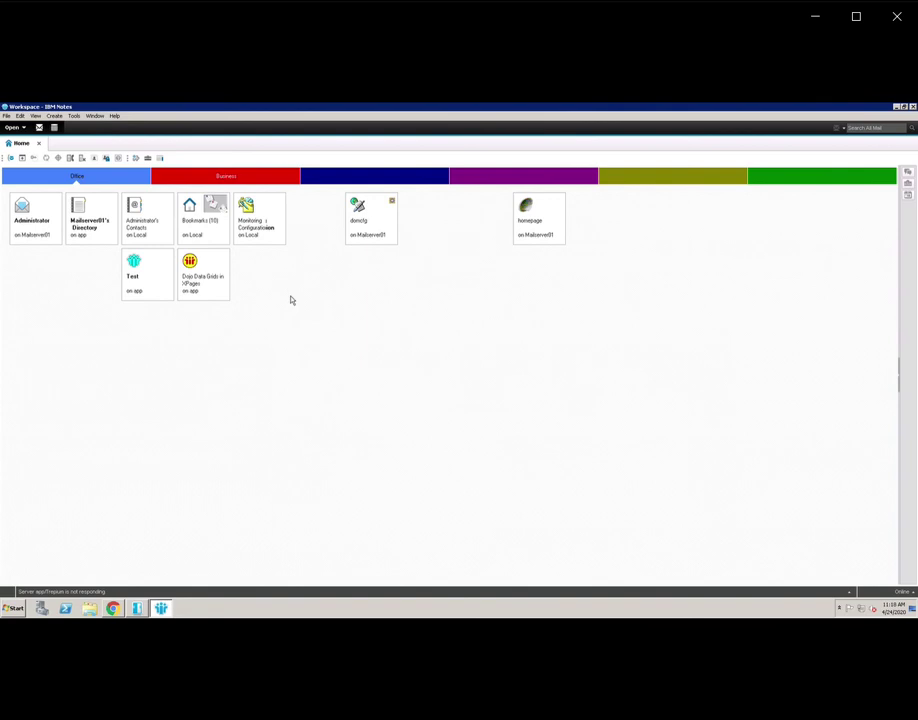
Step: Open the local names.nsf contacts application from On My Computer
key("ctrl+o")
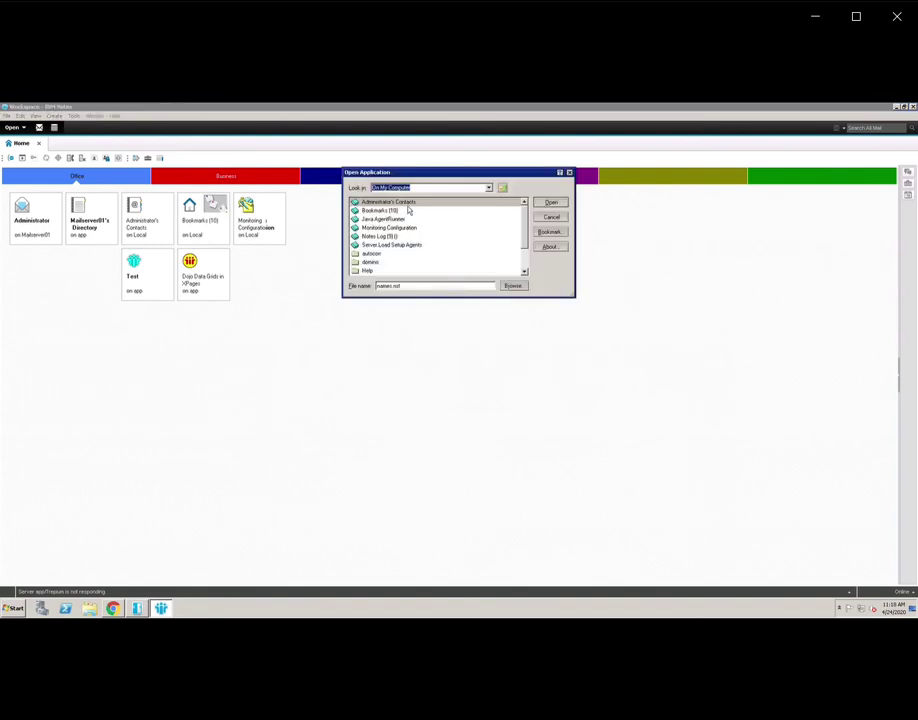
key("Tab")
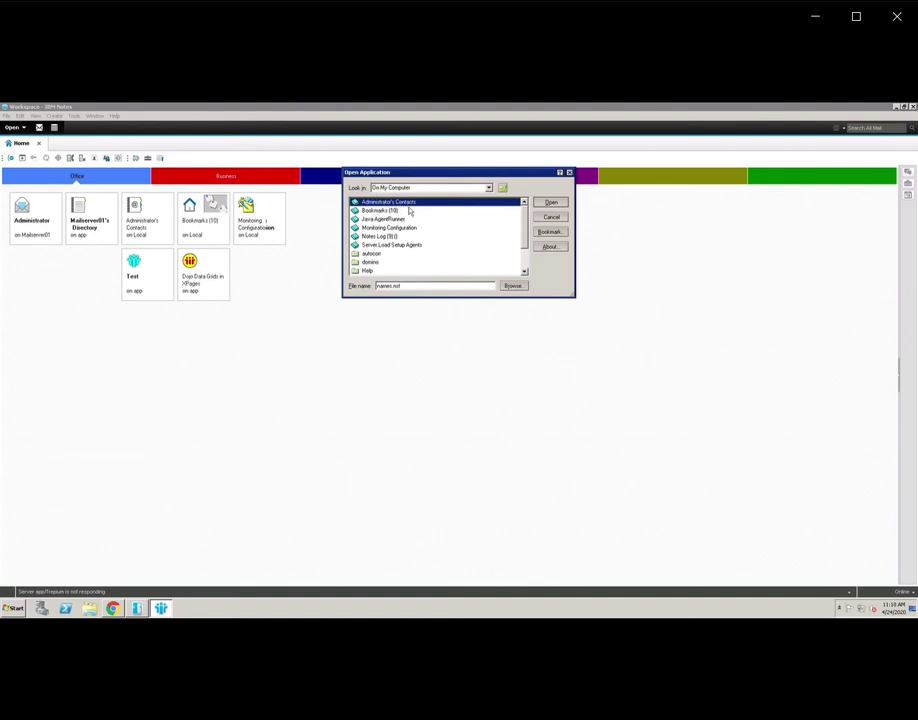
left_click(405, 287)
double_click(405, 288)
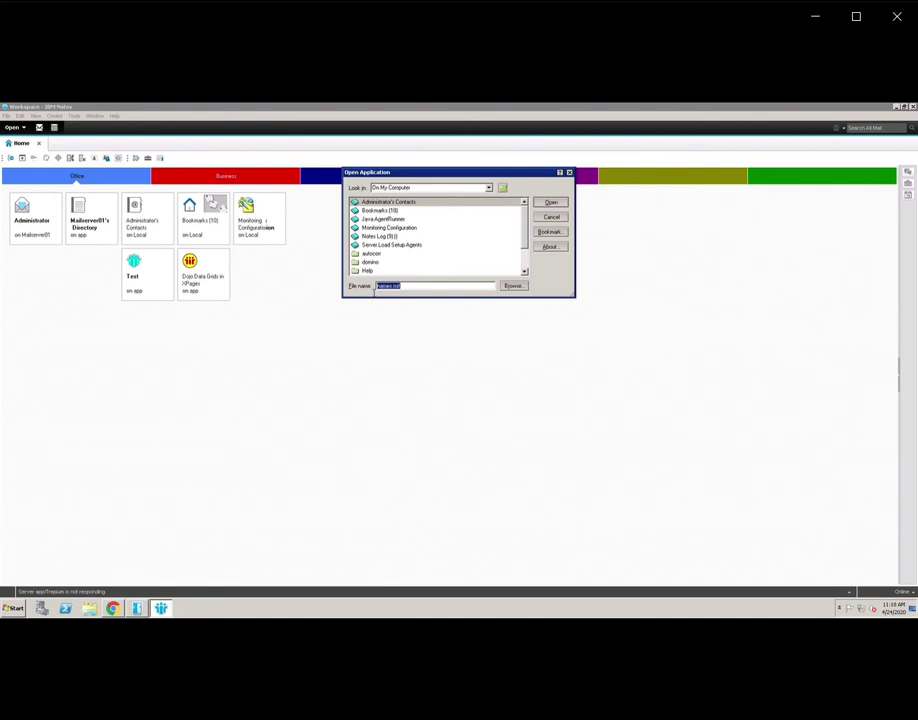
left_click(551, 203)
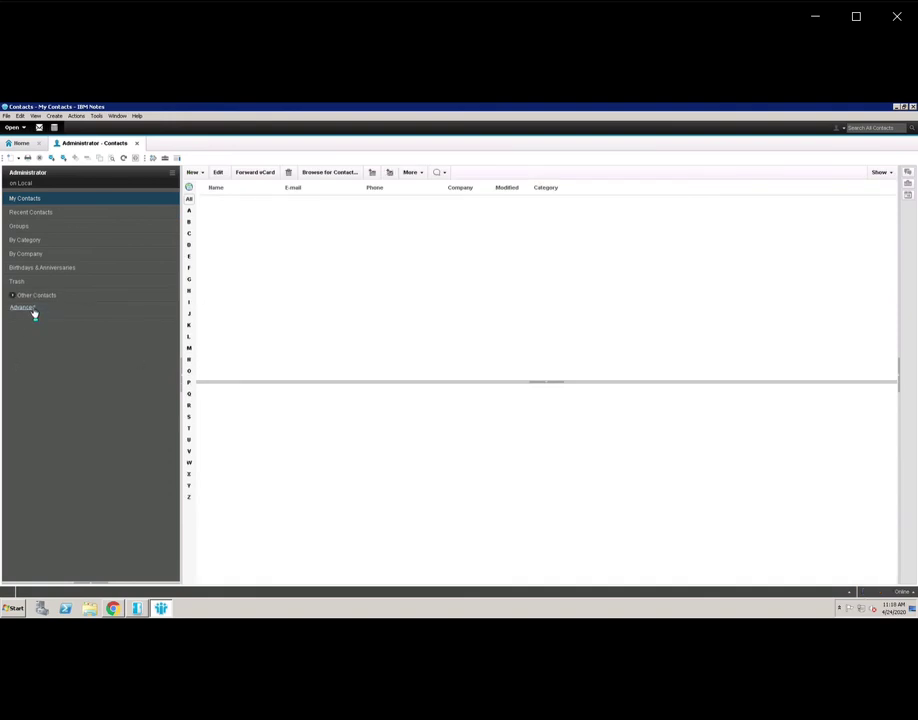
Step: Show the Connections list in the advanced contacts view and select the app/Trepium connection document
left_click(33, 313)
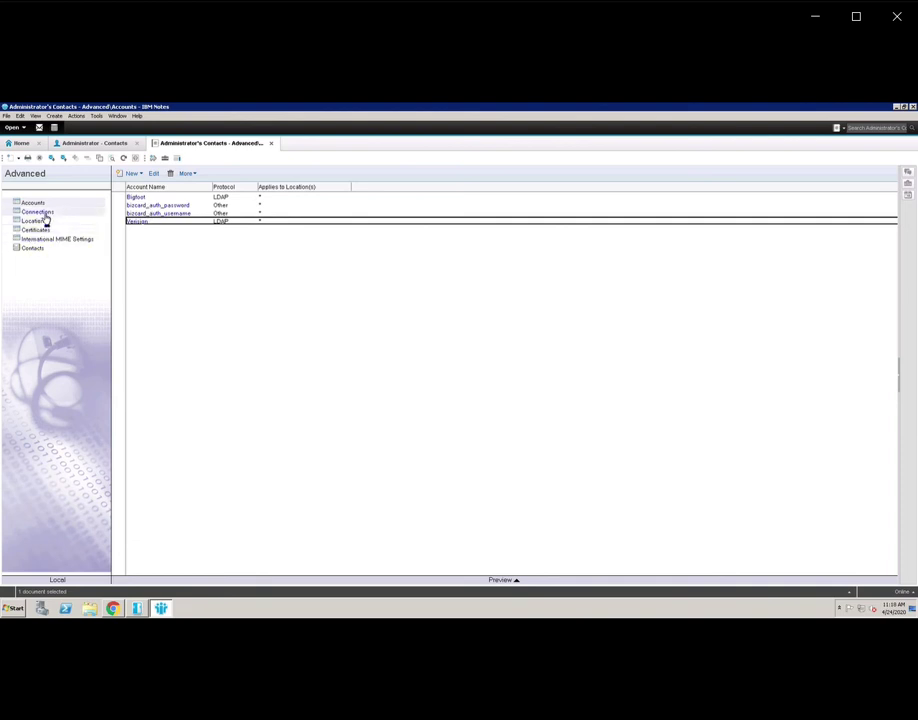
left_click(40, 212)
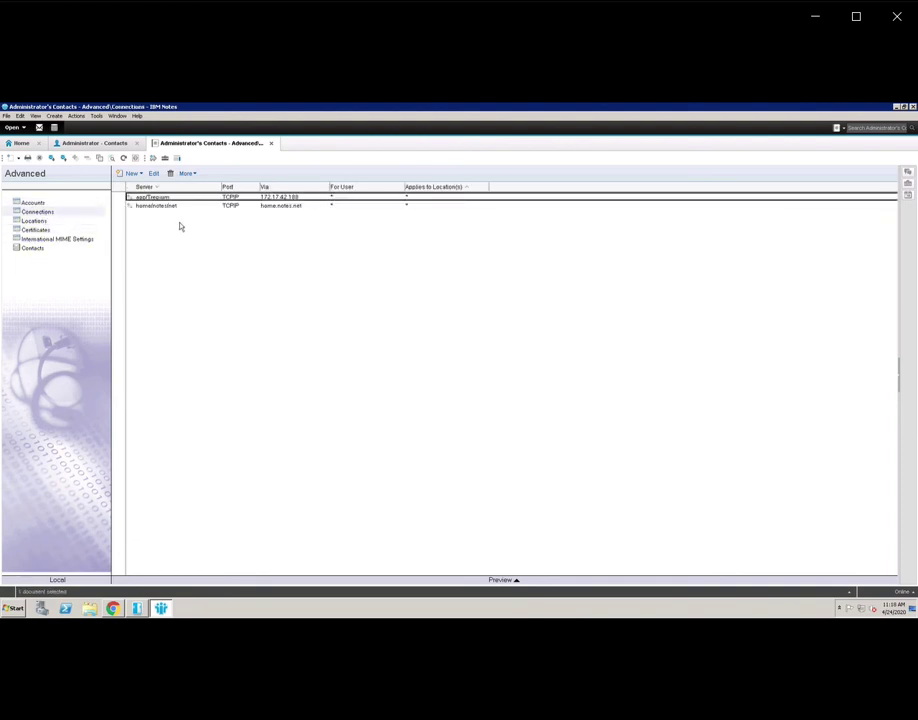
left_click(148, 208)
key("Up")
Step: Open a Command Prompt over the Notes window and run "ping app" to test whether the server name resolves
left_click(14, 609)
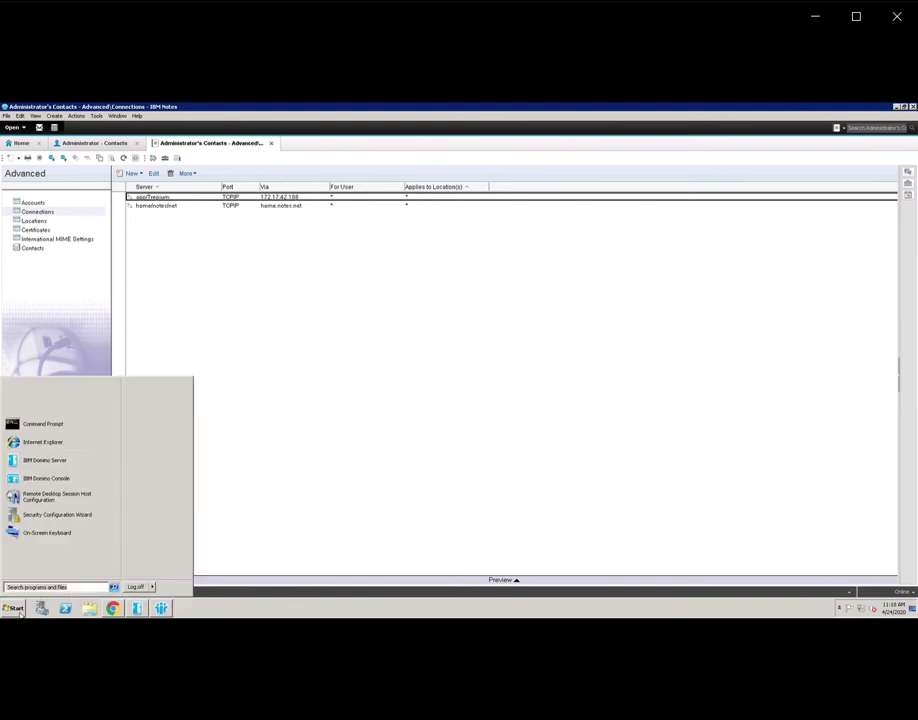
left_click(56, 433)
left_click_drag(252, 186, 410, 265)
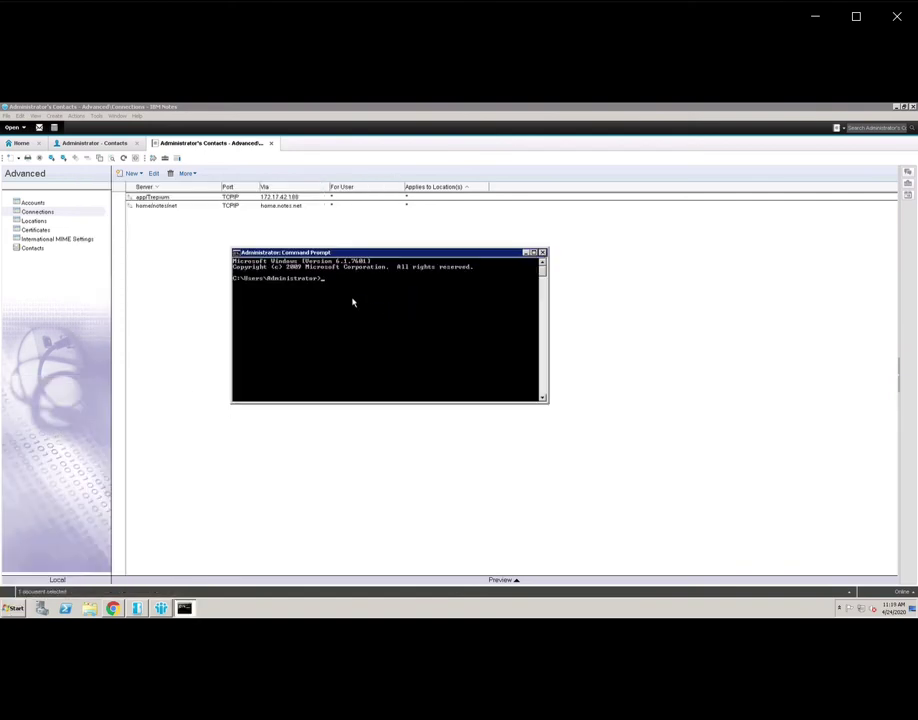
type("ping app")
key("Return")
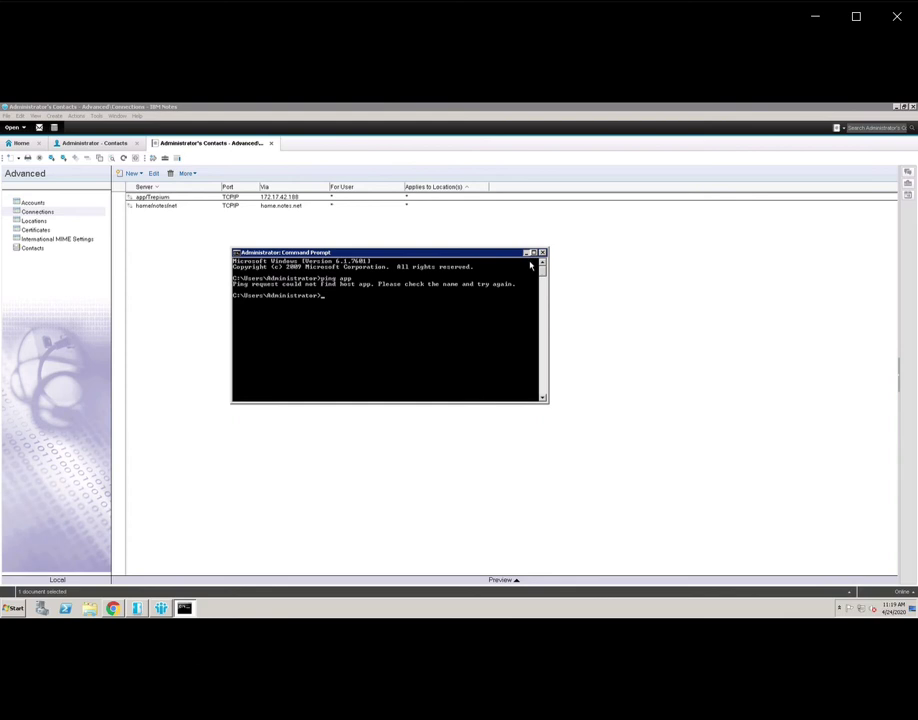
Step: Check the IBM Domino Server console for the address used by app/Trepium and return to the Command Prompt
left_click(526, 253)
left_click(142, 610)
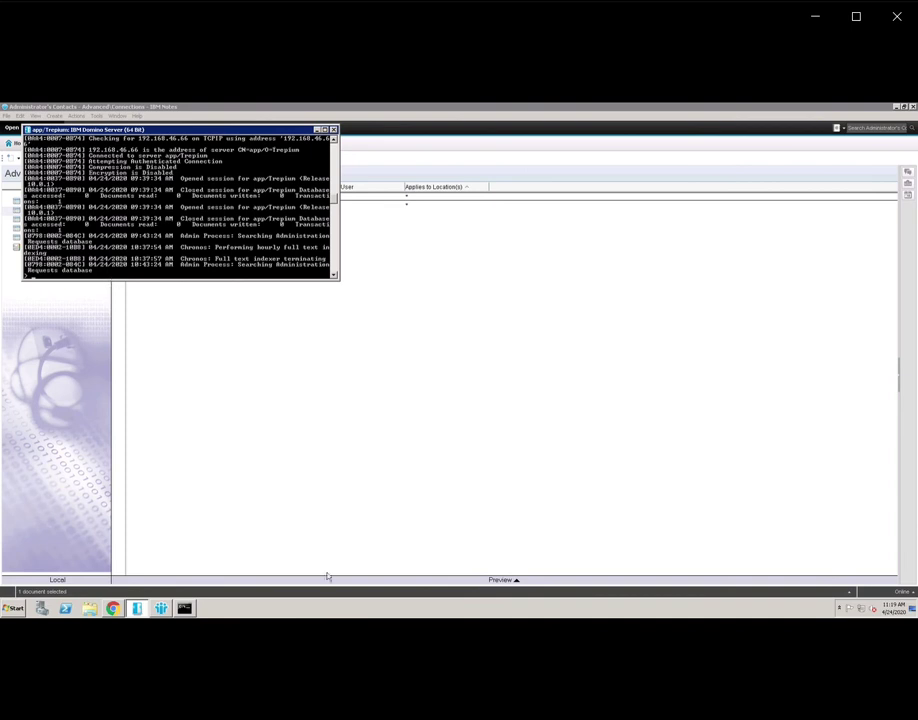
left_click(184, 608)
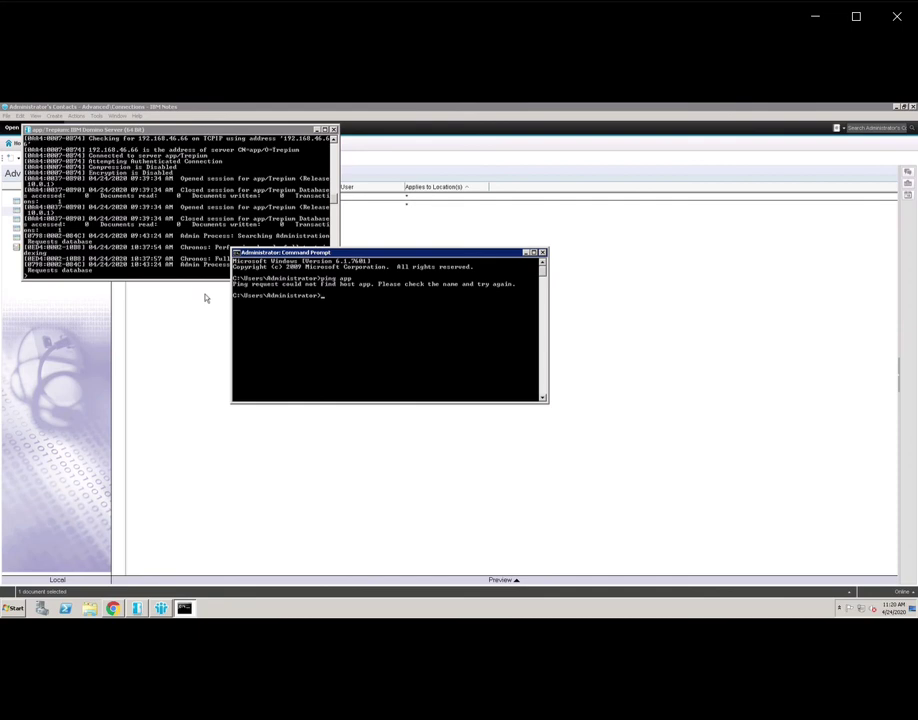
Step: Run "trace app" in the Domino Server console, close the Command Prompt and uncover the Connections list behind the console
left_click(172, 278)
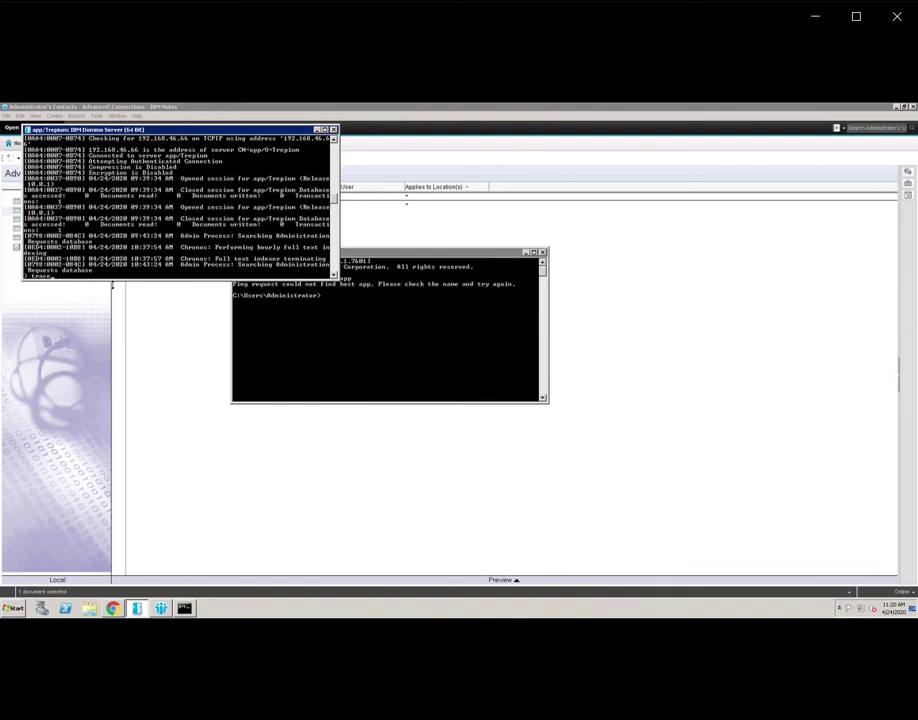
key("Return")
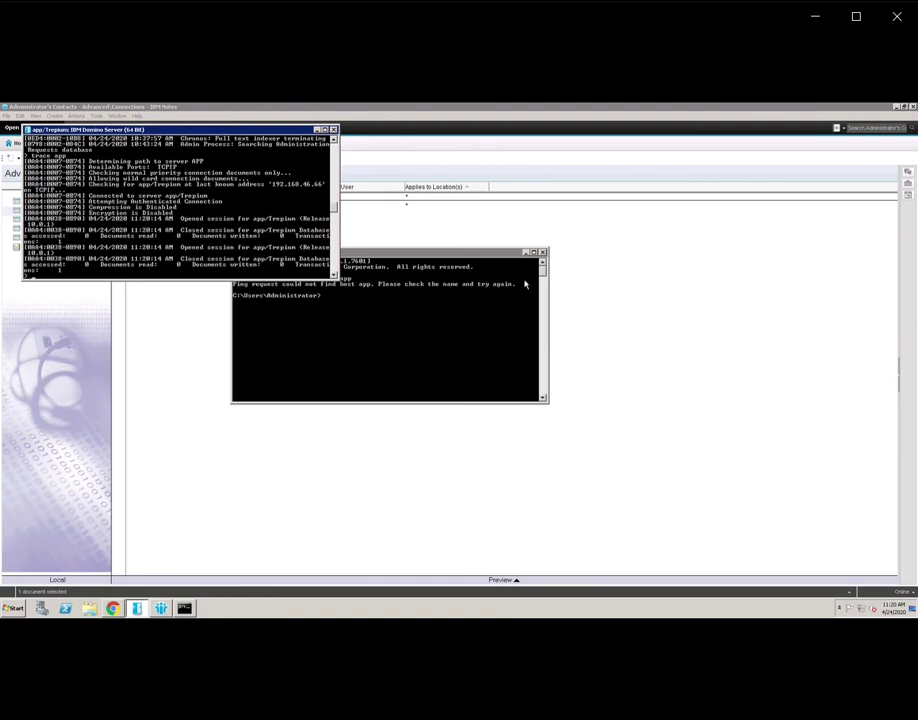
left_click(542, 252)
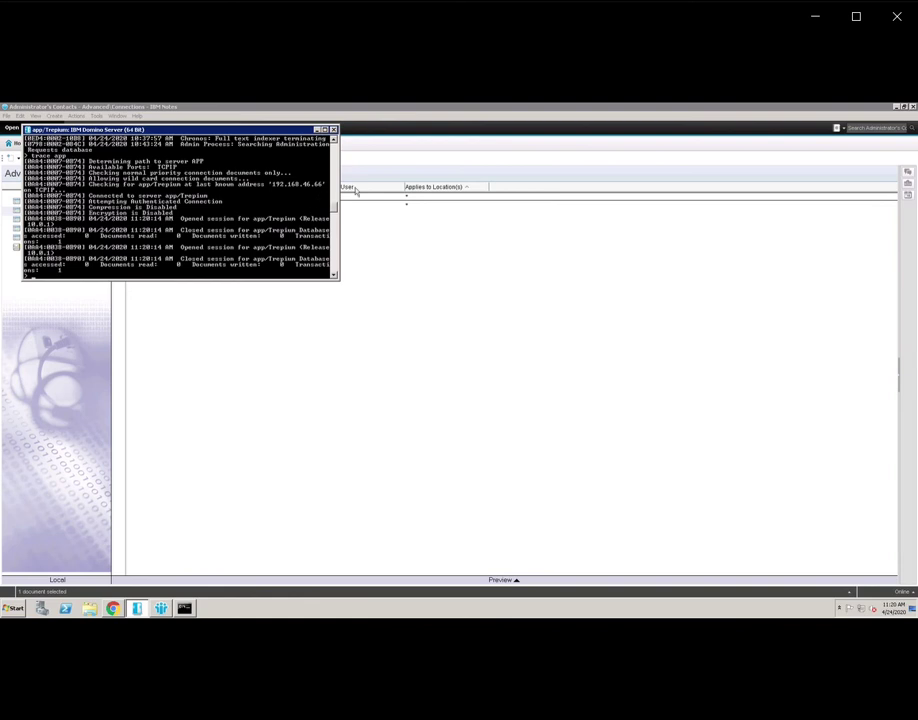
left_click_drag(249, 132, 264, 242)
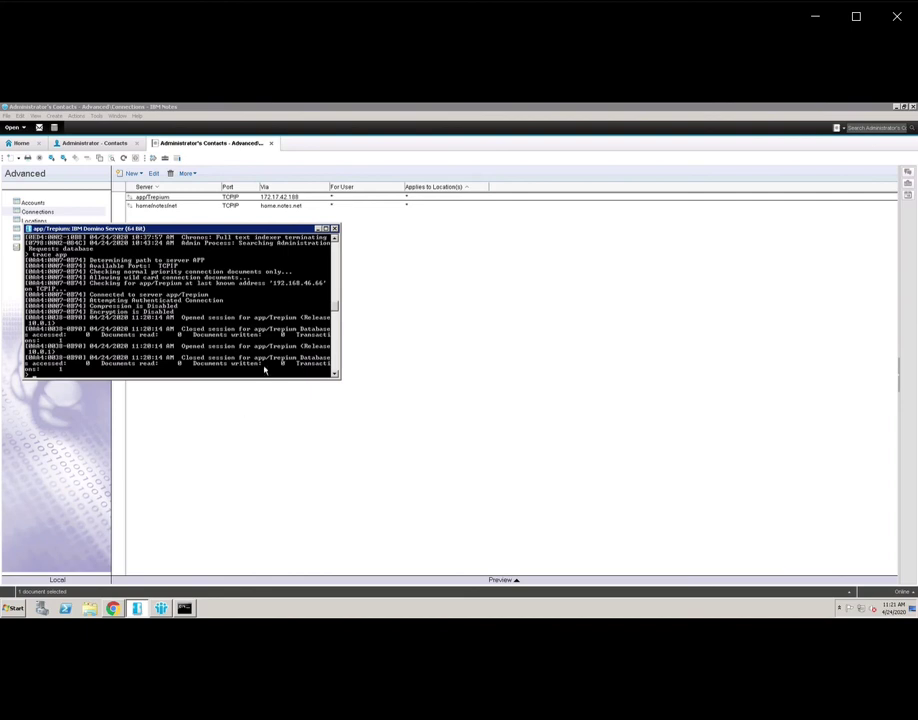
Step: Note the address 192.168.46.66 in a new Notepad document, select it and minimize the Domino Server console
left_click(13, 608)
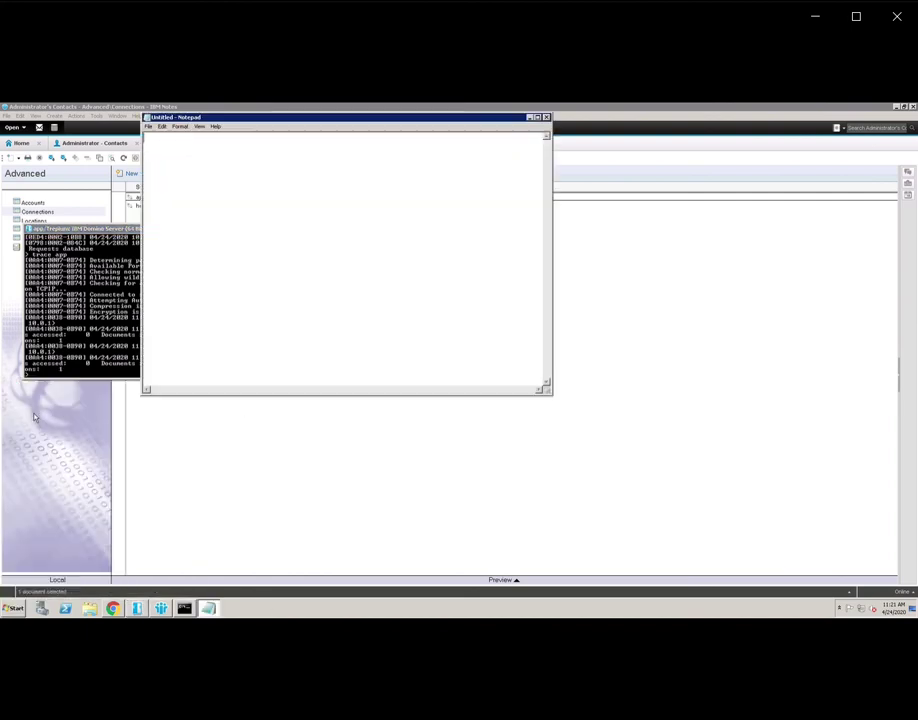
left_click_drag(359, 128, 659, 162)
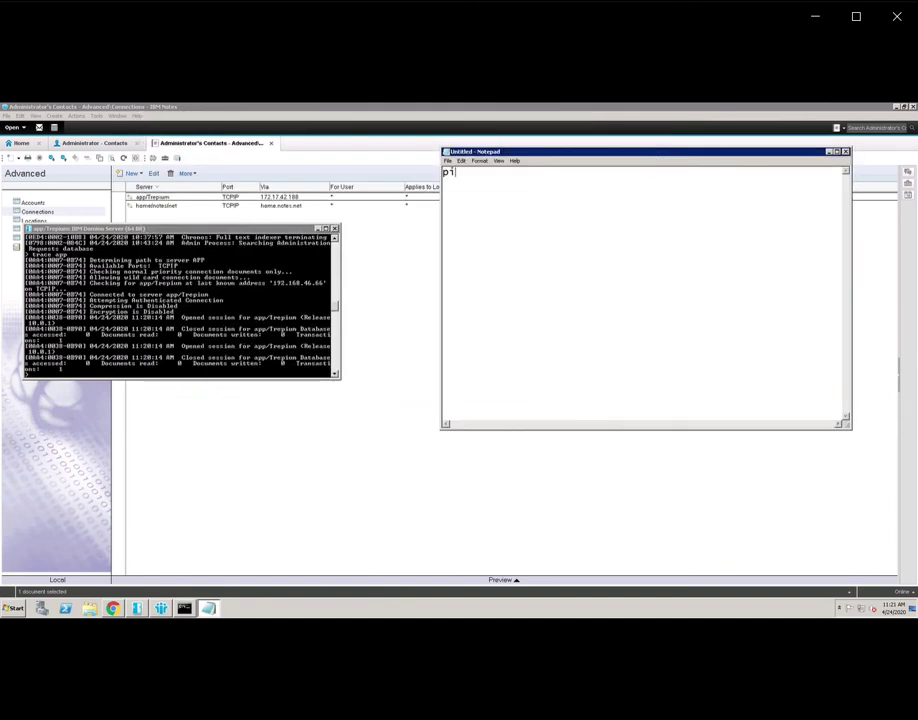
type("192.168.46.")
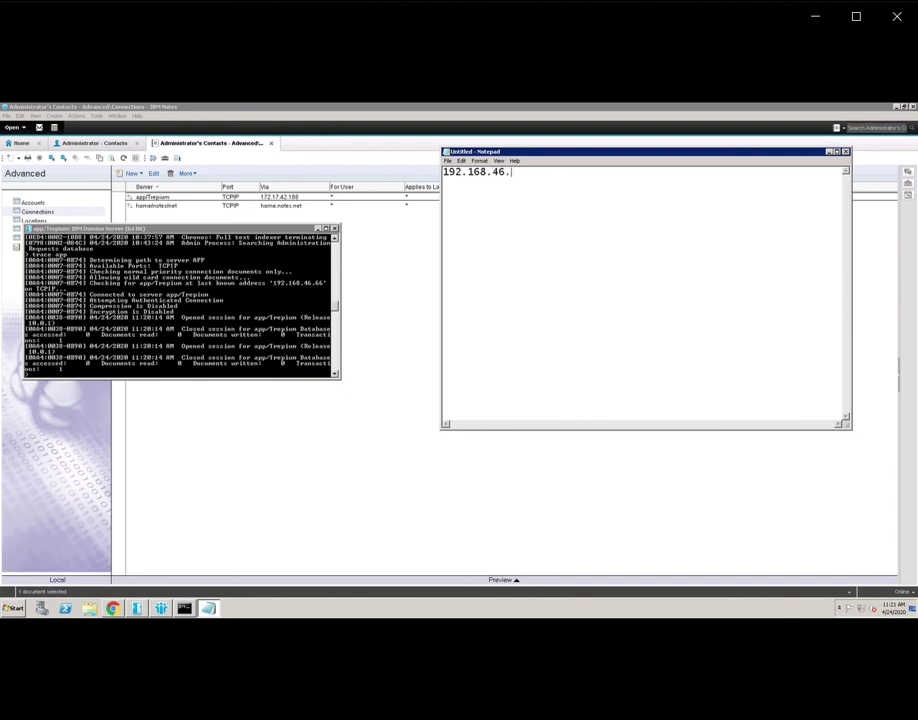
type("66")
left_click(317, 229)
left_click_drag(533, 178, 446, 178)
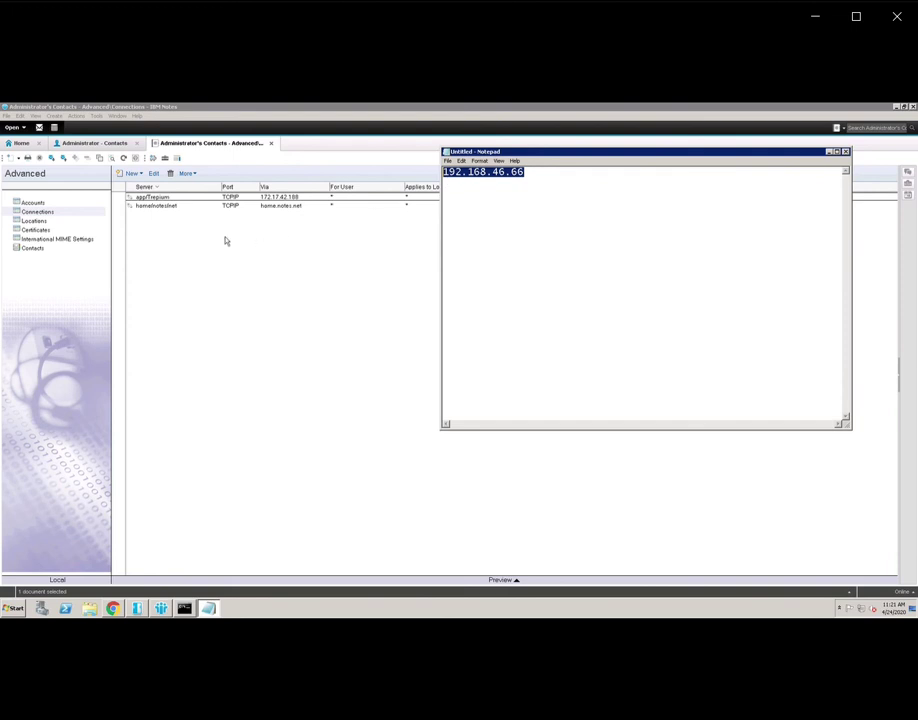
Step: Try to replace the destination server address in the advanced settings of the app/Trepium connection document
left_click(272, 214)
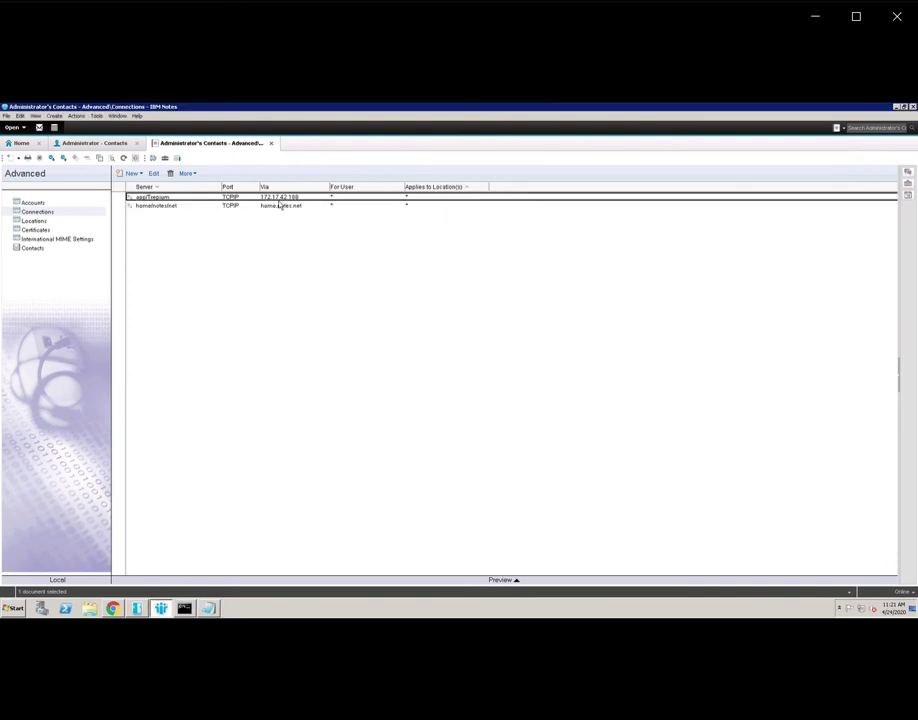
key("Return")
double_click(426, 295)
left_click(82, 208)
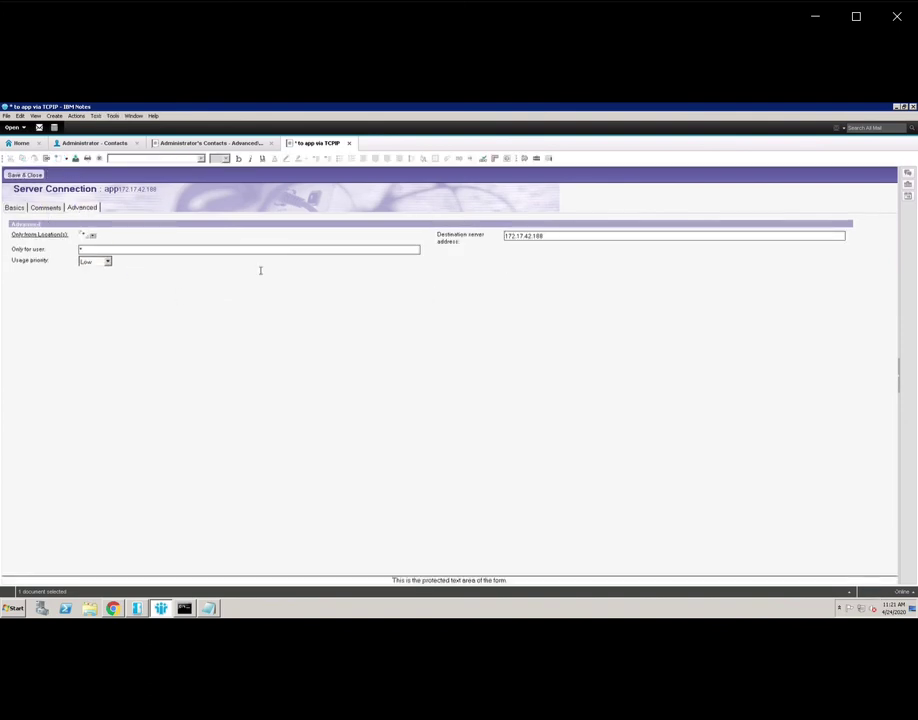
left_click(549, 236)
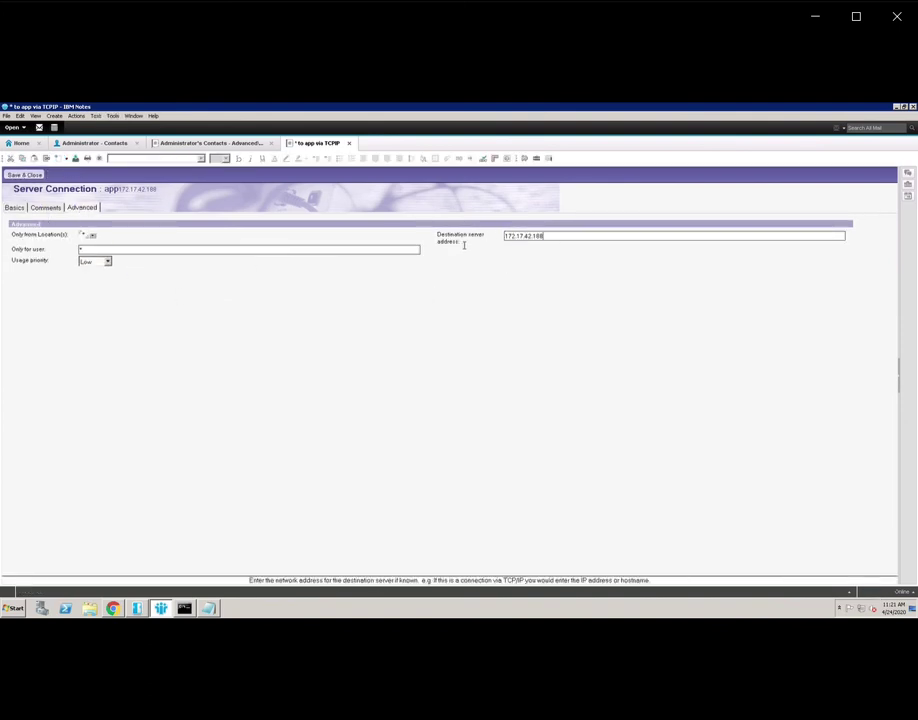
key("shift+Home")
key("BackSpace")
key("Escape")
left_click(468, 381)
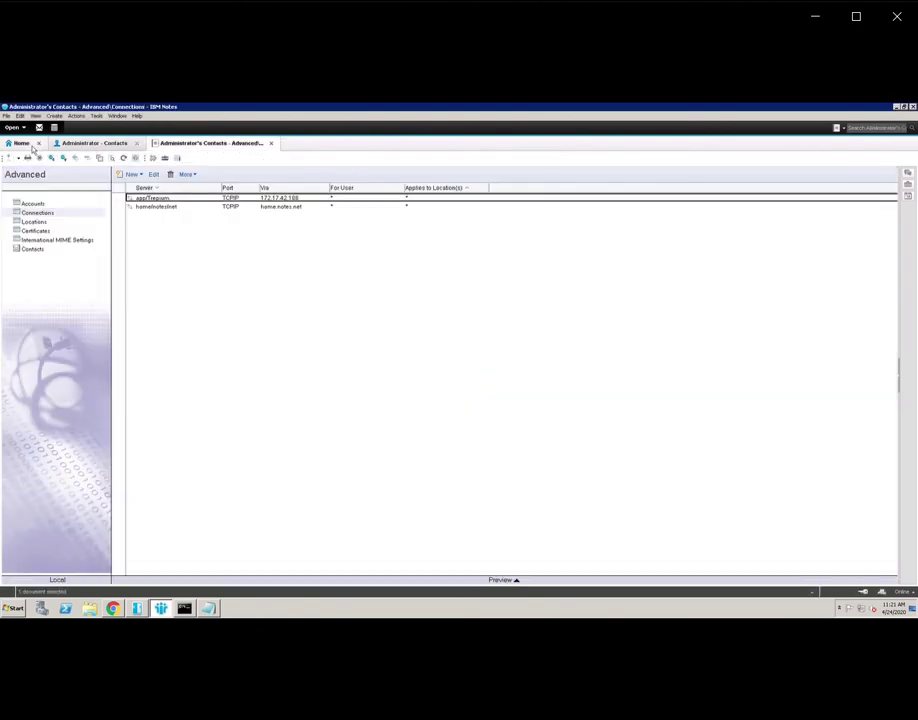
Step: Connect to the server at 192.168.46.66 through the Open Application dialog from the workspace, and close the dialog
left_click(22, 143)
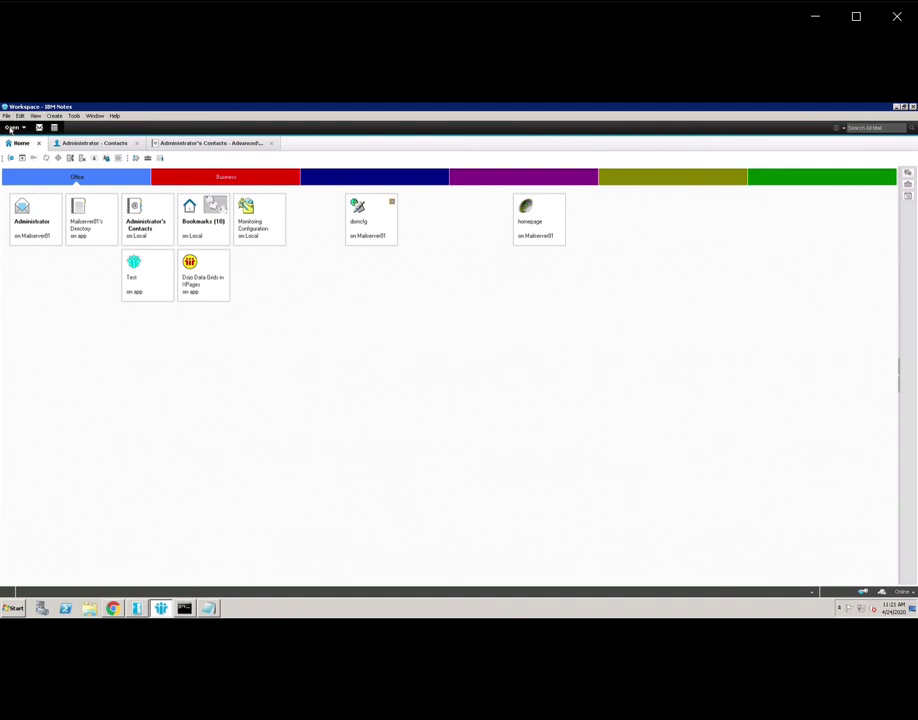
left_click(6, 116)
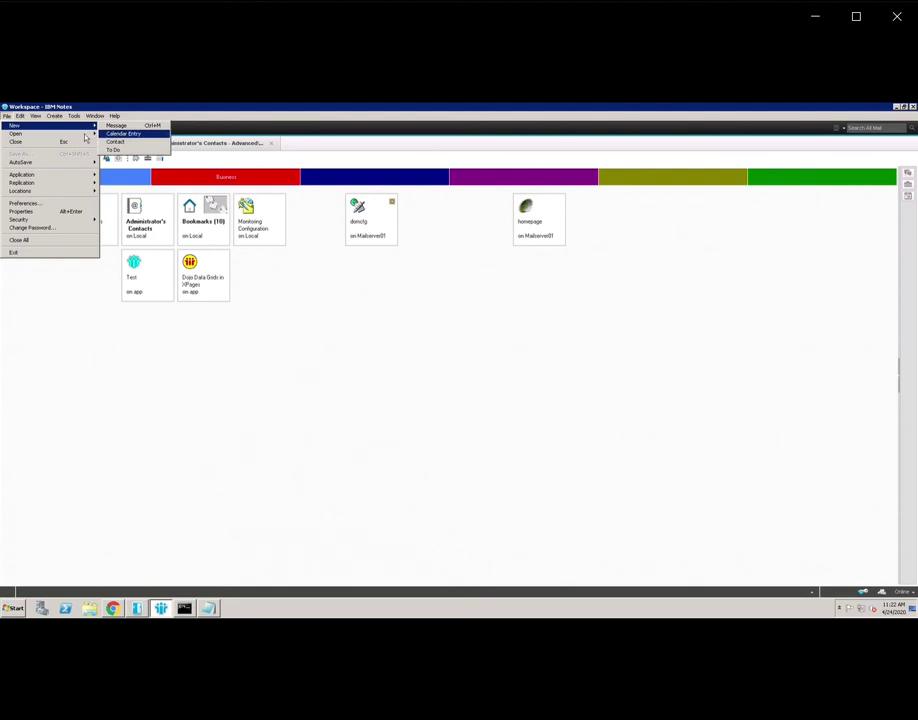
left_click(125, 141)
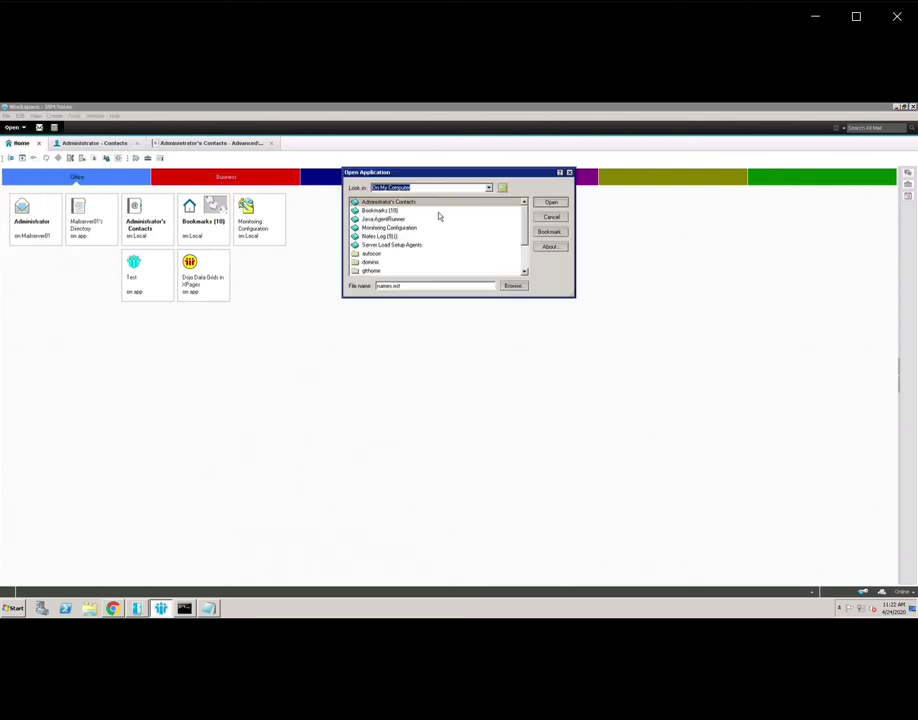
type("192.168.46.66")
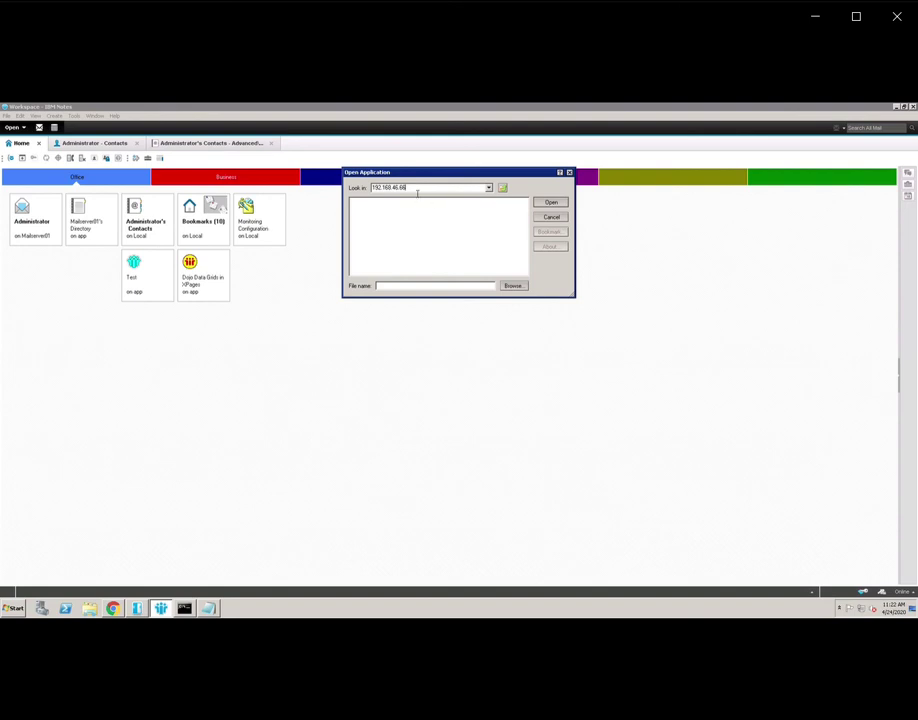
left_click(556, 205)
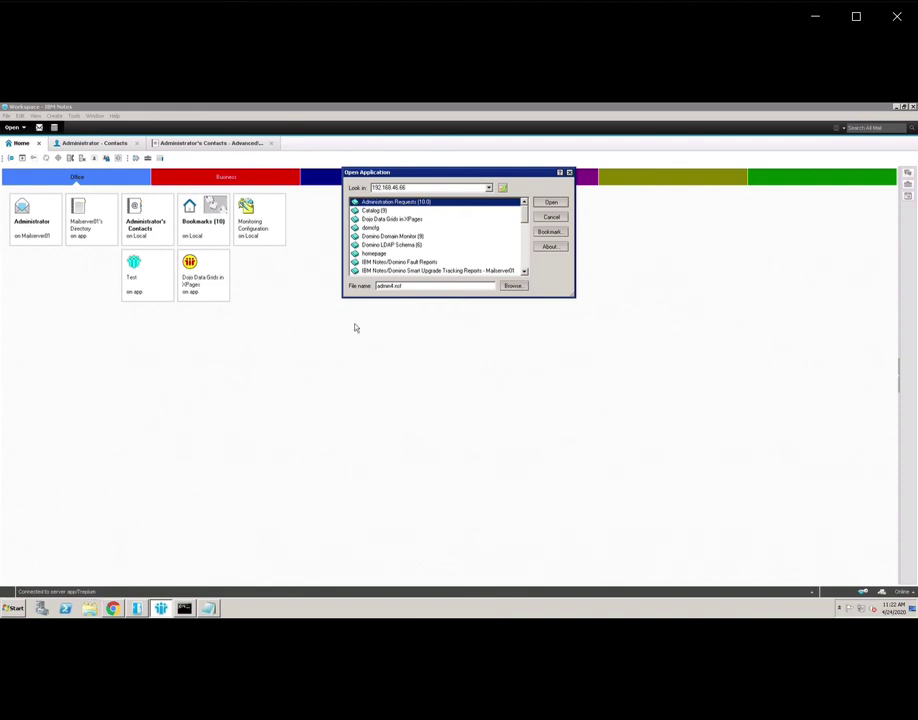
left_click(562, 224)
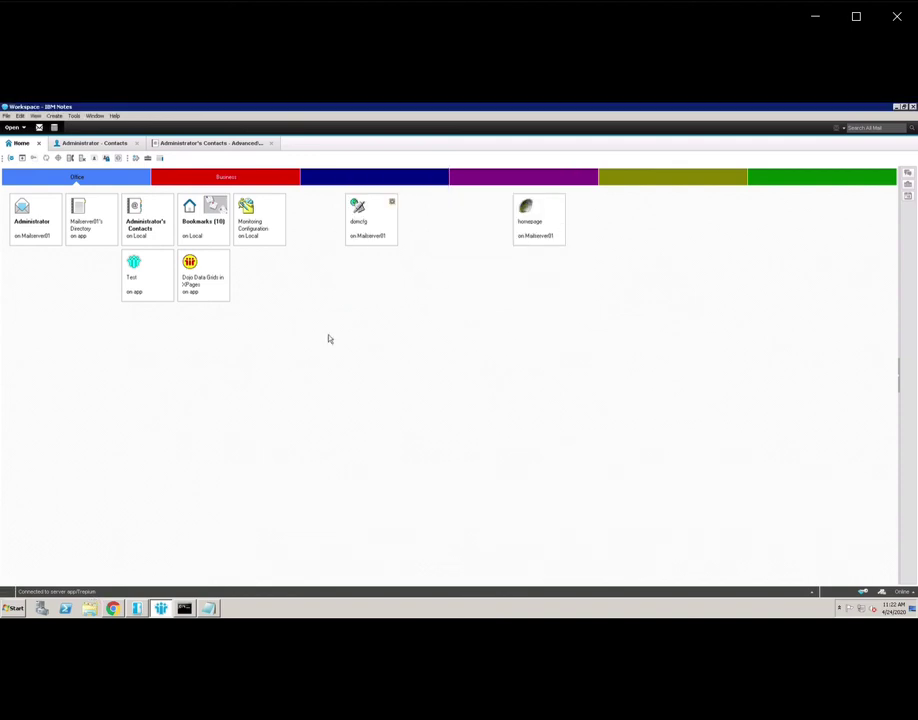
Step: Open Mailserver01's Directory on app from the workspace to test server access, and close it again
left_click(98, 240)
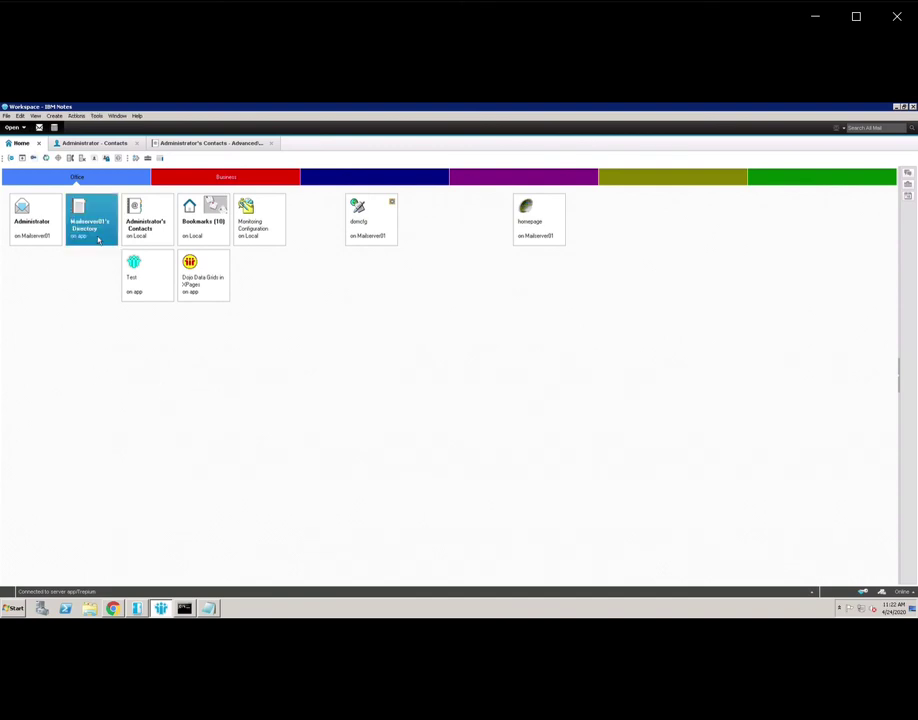
double_click(98, 240)
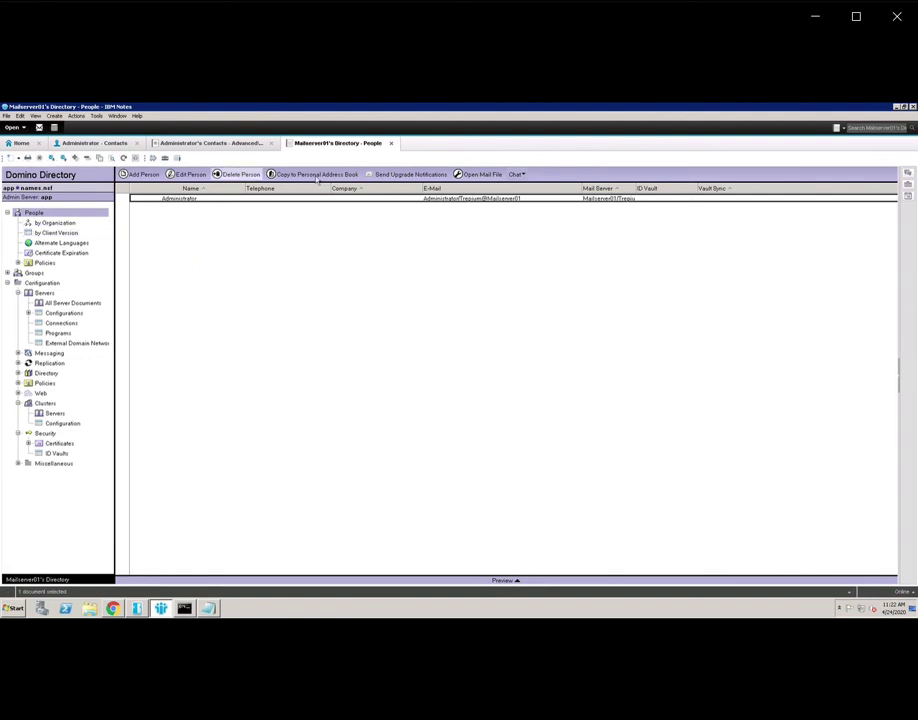
left_click(391, 143)
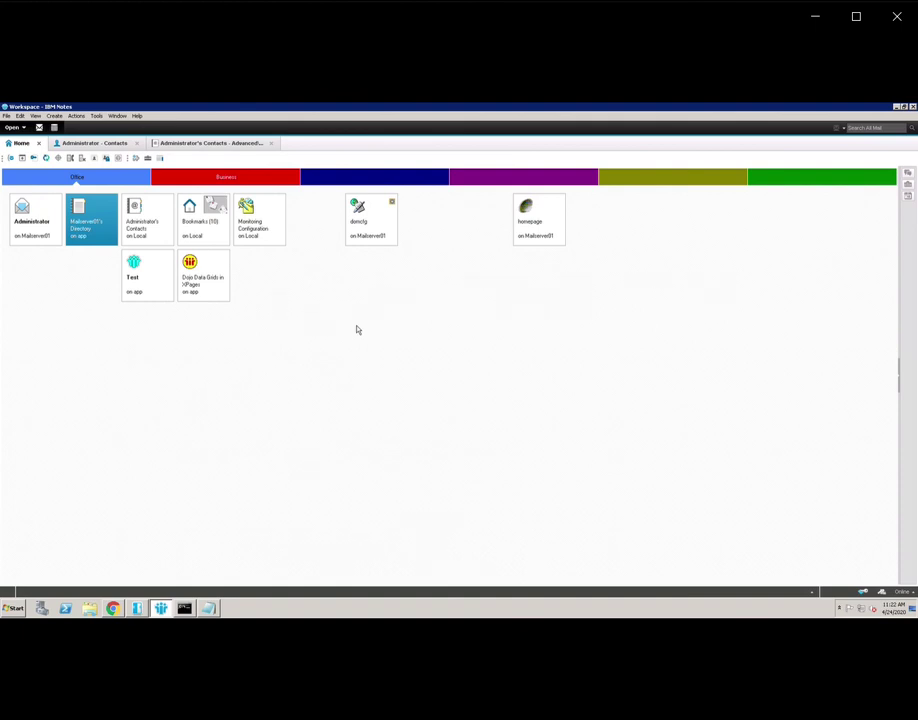
Step: Recheck the app/Trepium entry in the Connections list of Administrator's Contacts and close all contacts views
left_click(222, 146)
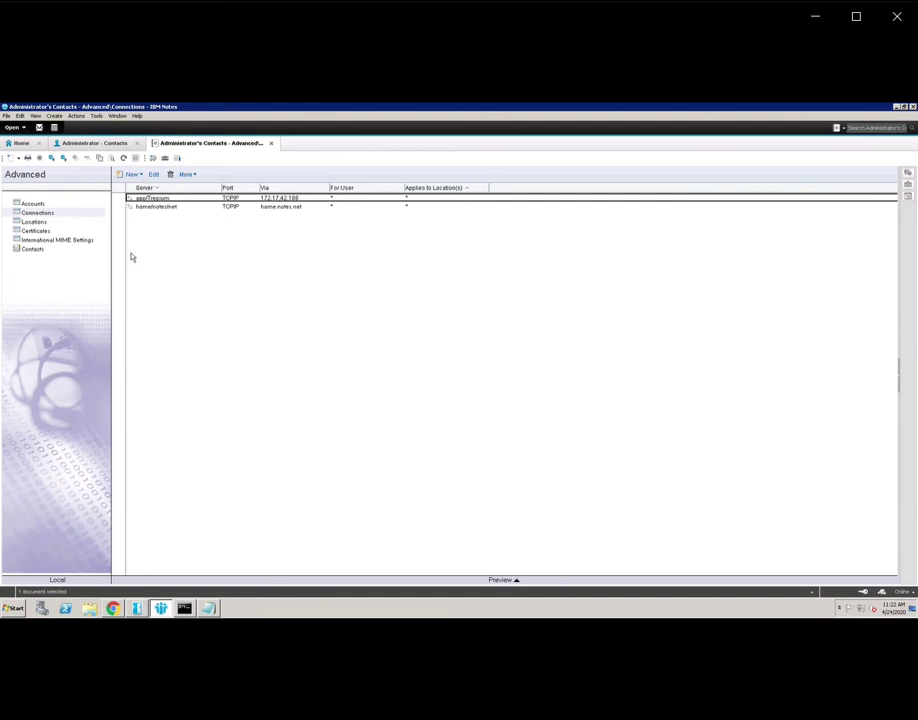
left_click(271, 144)
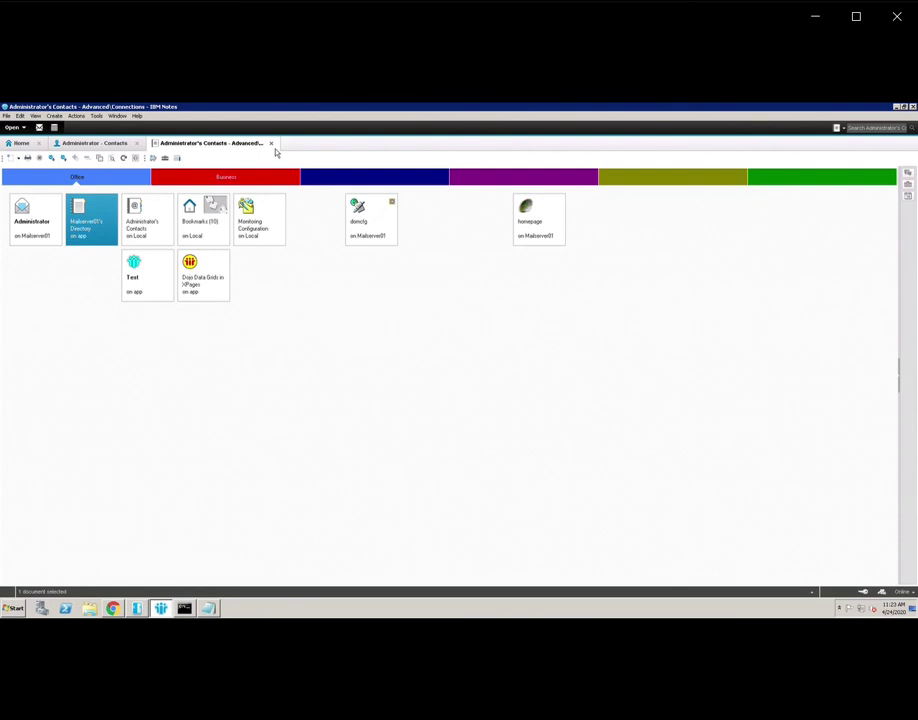
left_click(148, 240)
double_click(148, 240)
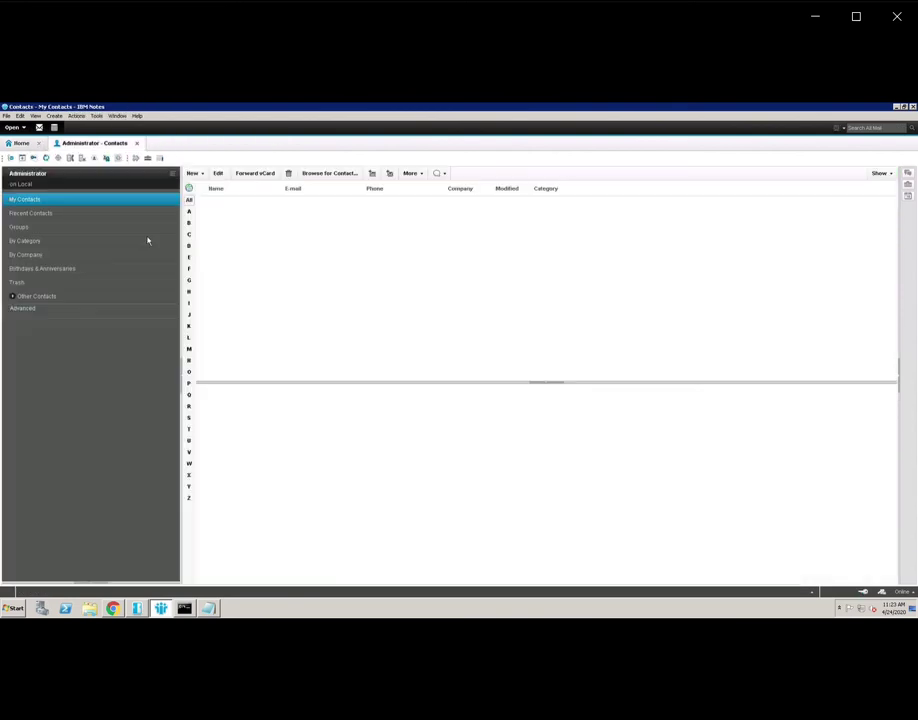
left_click(35, 310)
left_click(43, 214)
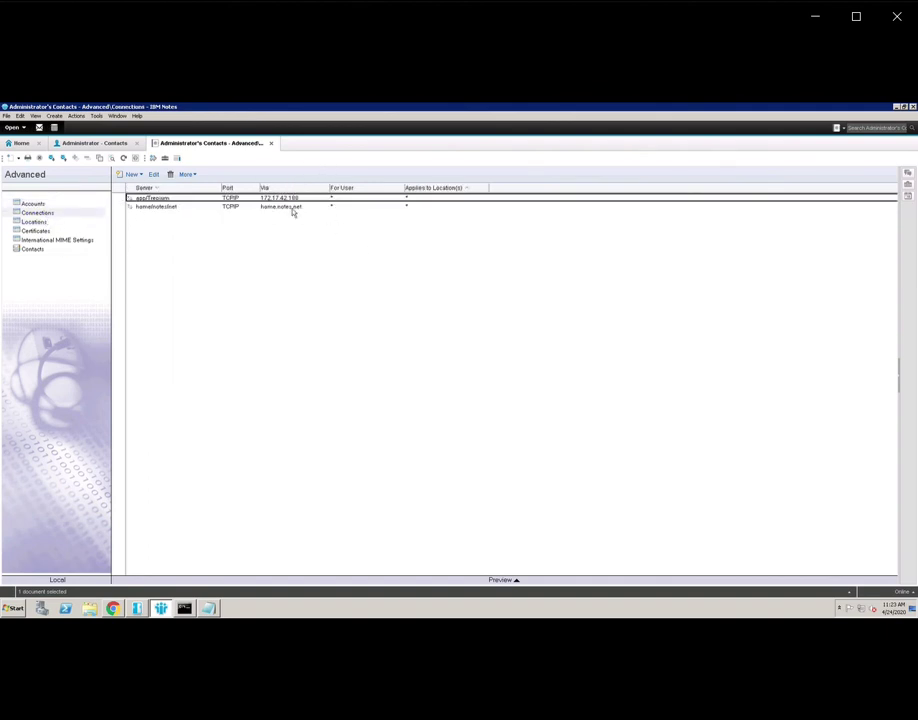
left_click(271, 144)
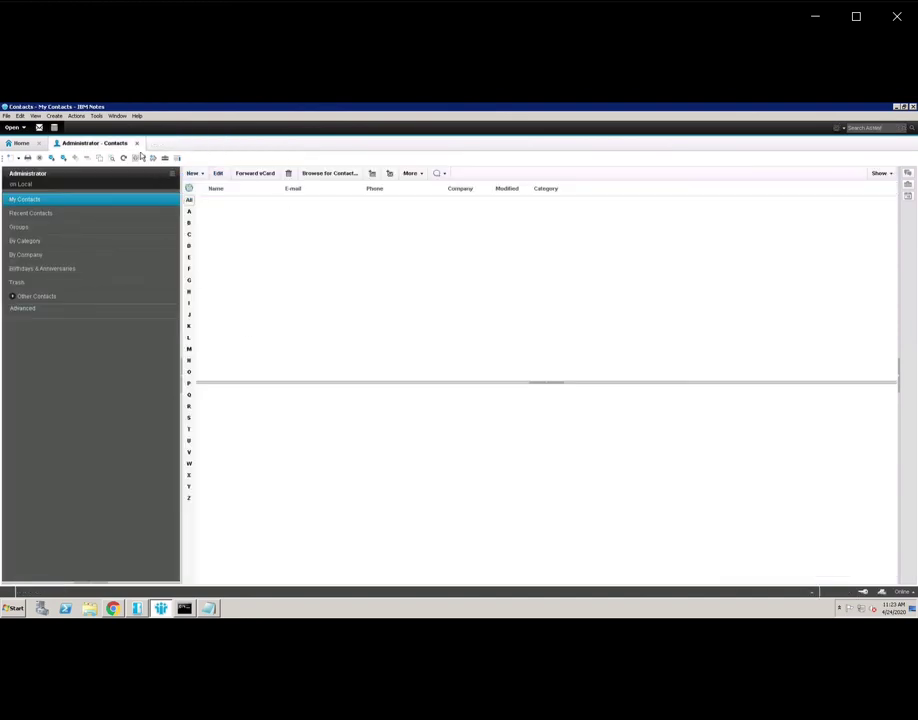
left_click(137, 143)
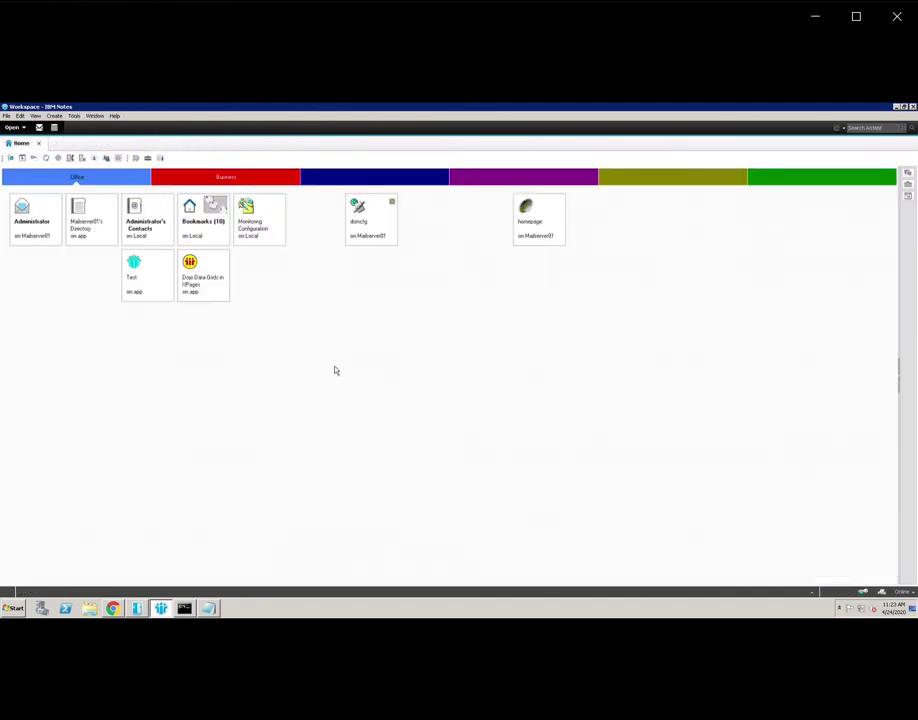
Step: Browse the applications on app/Trepium in the Open Application dialog and cancel it
key("ctrl+o")
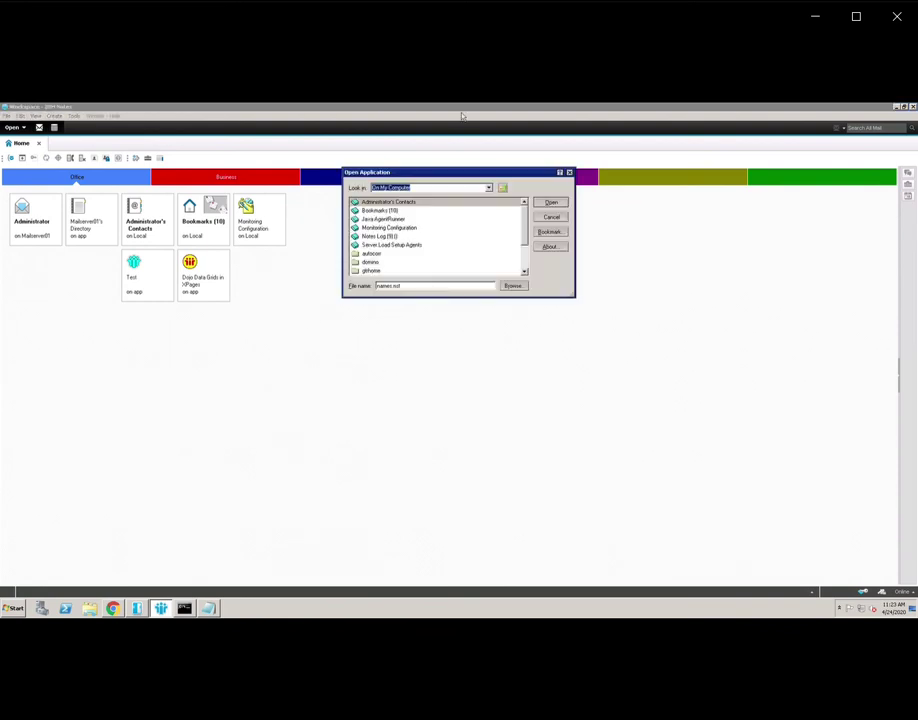
left_click(490, 190)
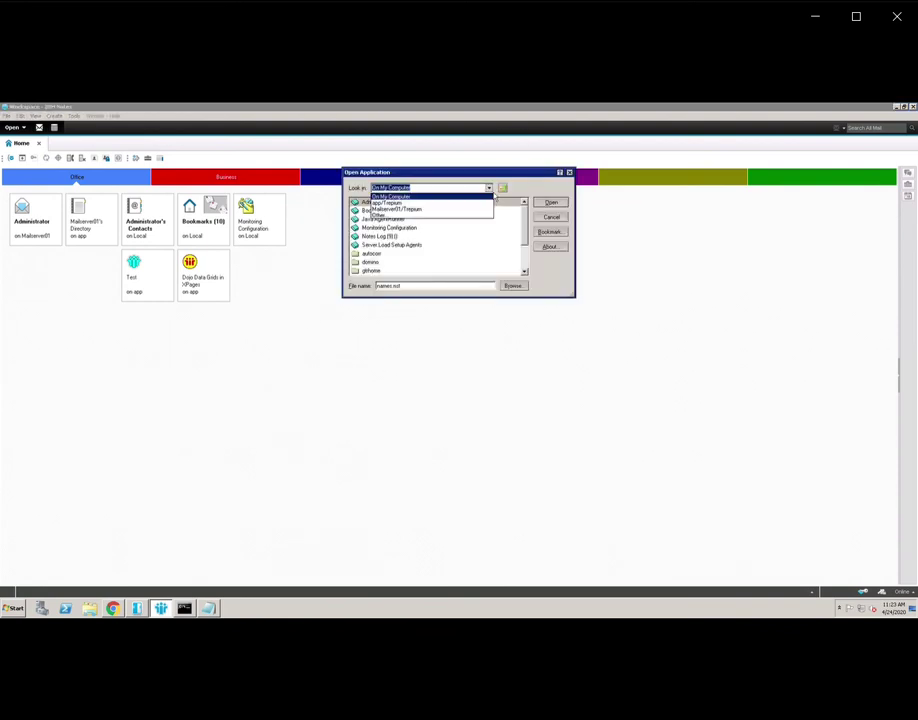
left_click(405, 204)
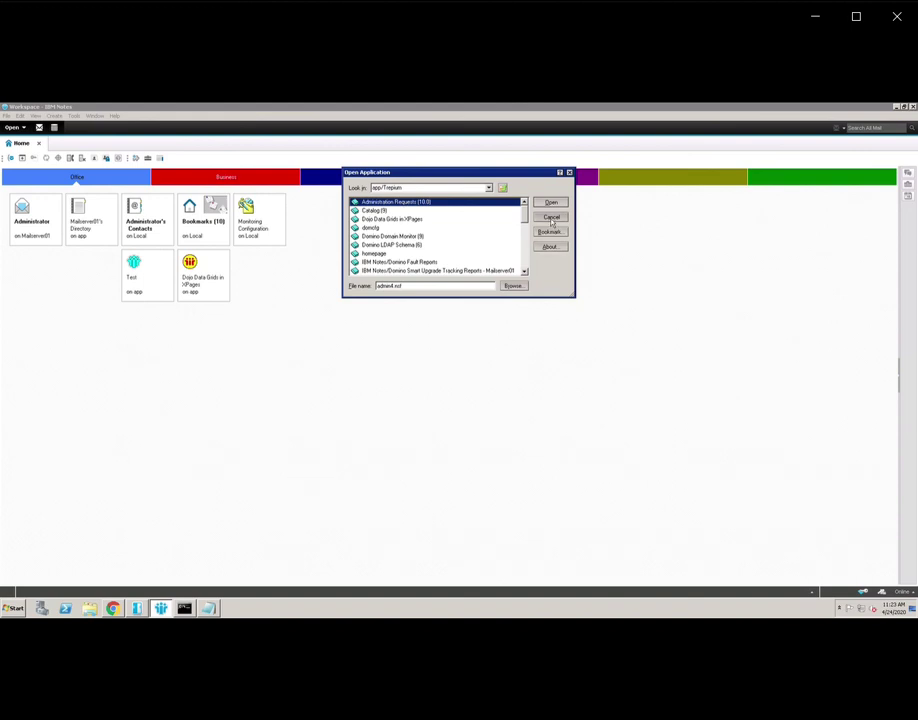
key("Escape")
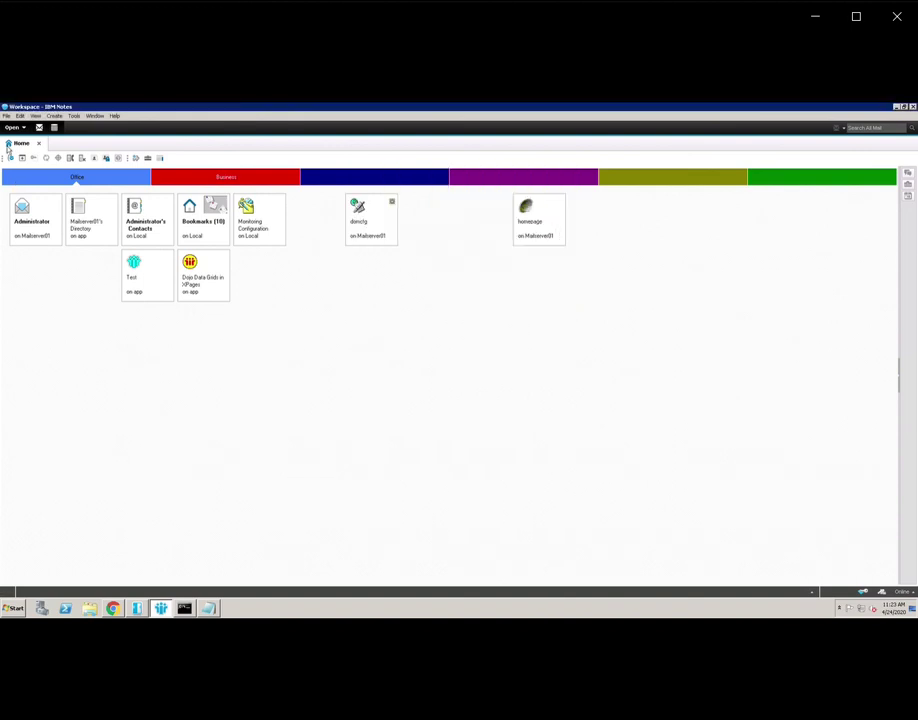
Step: Trace the connection to app/Trepium with full trace information from the Notes Ports preferences
left_click(8, 117)
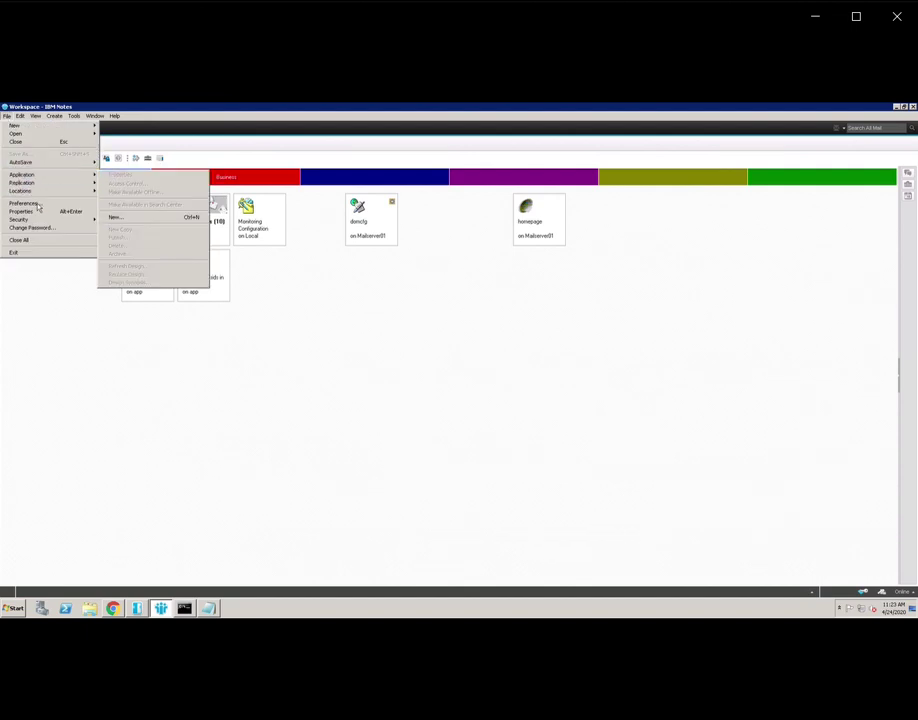
left_click(36, 204)
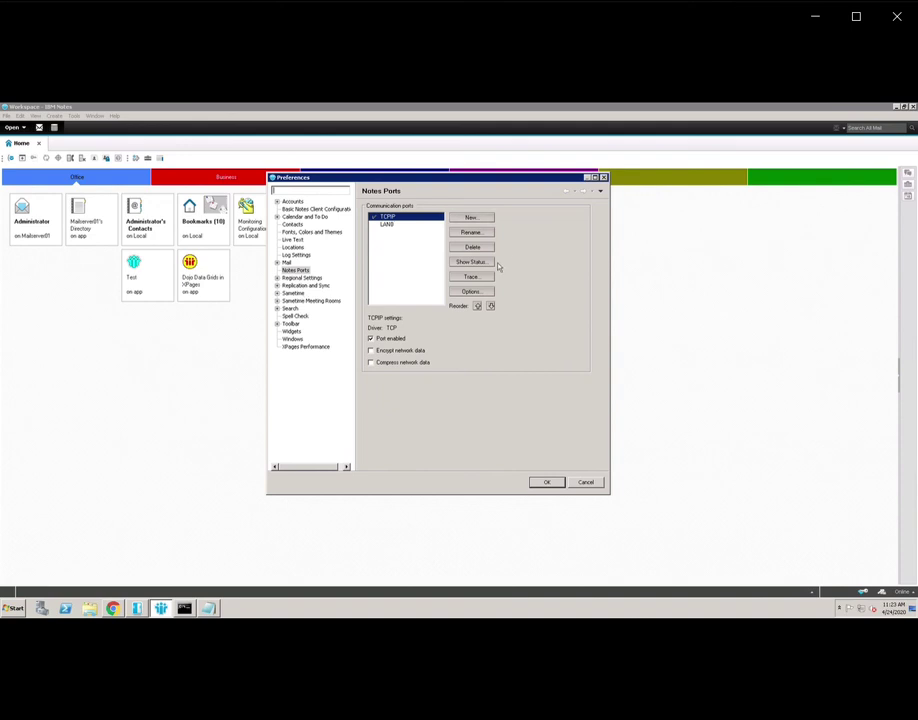
left_click(489, 274)
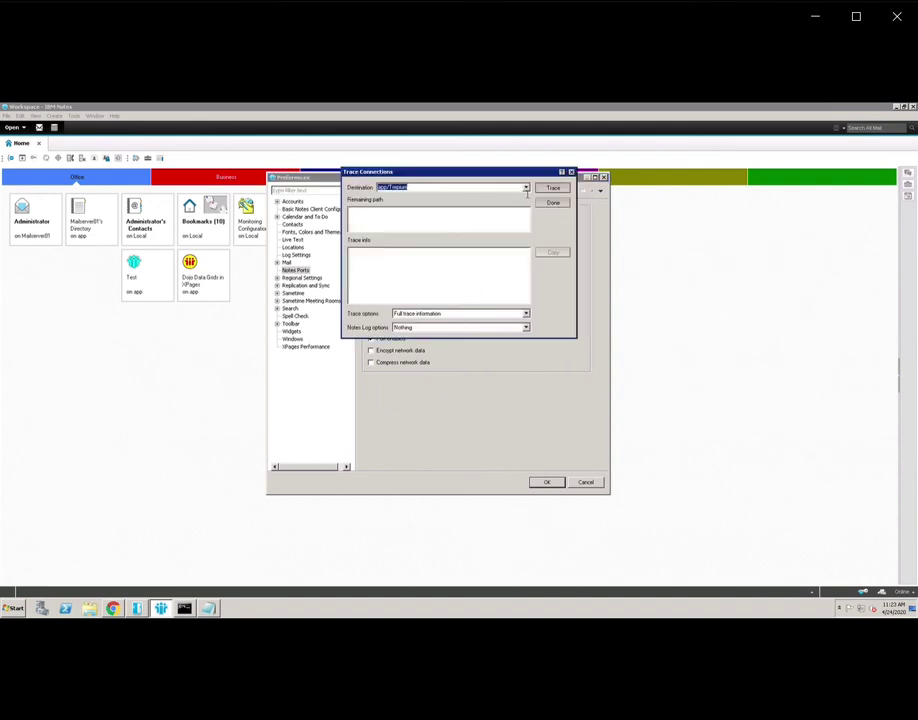
left_click(525, 188)
left_click(549, 204)
left_click(553, 188)
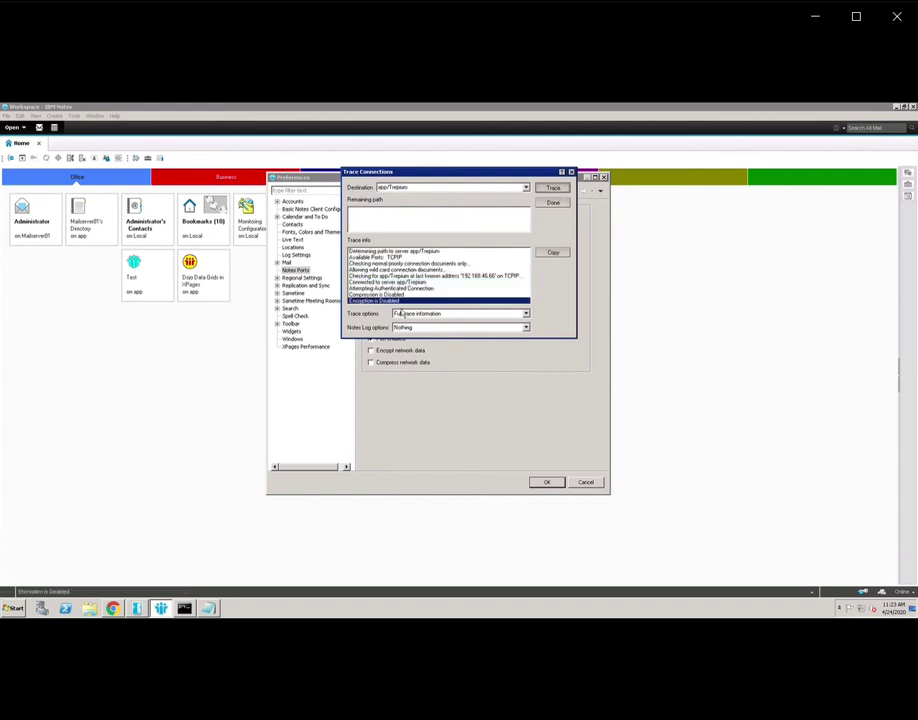
Step: Highlight the last known address entry in the trace info, and close the trace and preferences dialogs
left_click(401, 289)
key("Up")
key("Up")
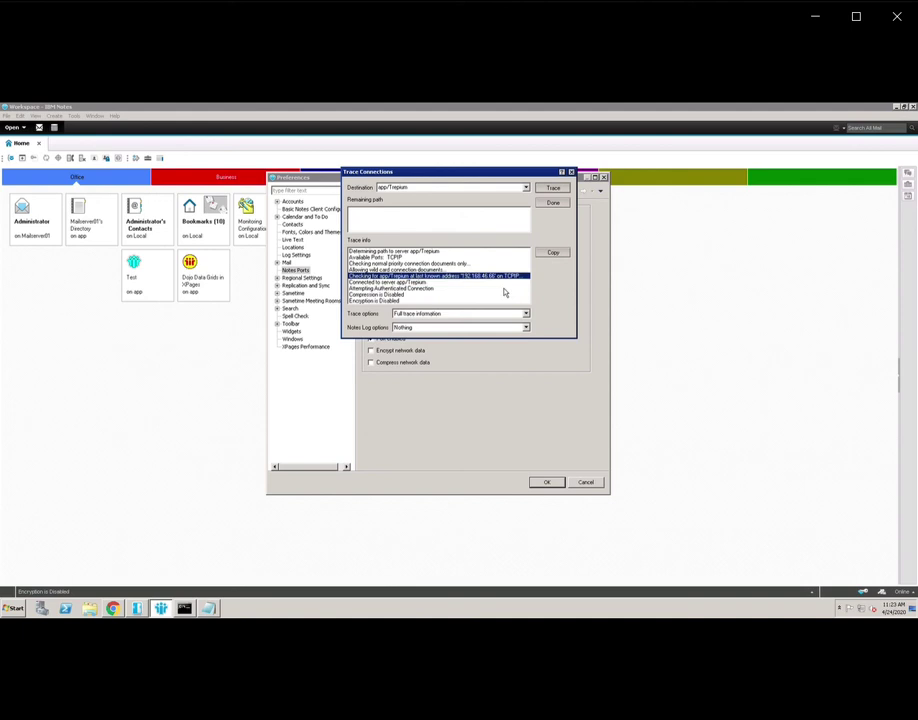
left_click(572, 172)
left_click(550, 486)
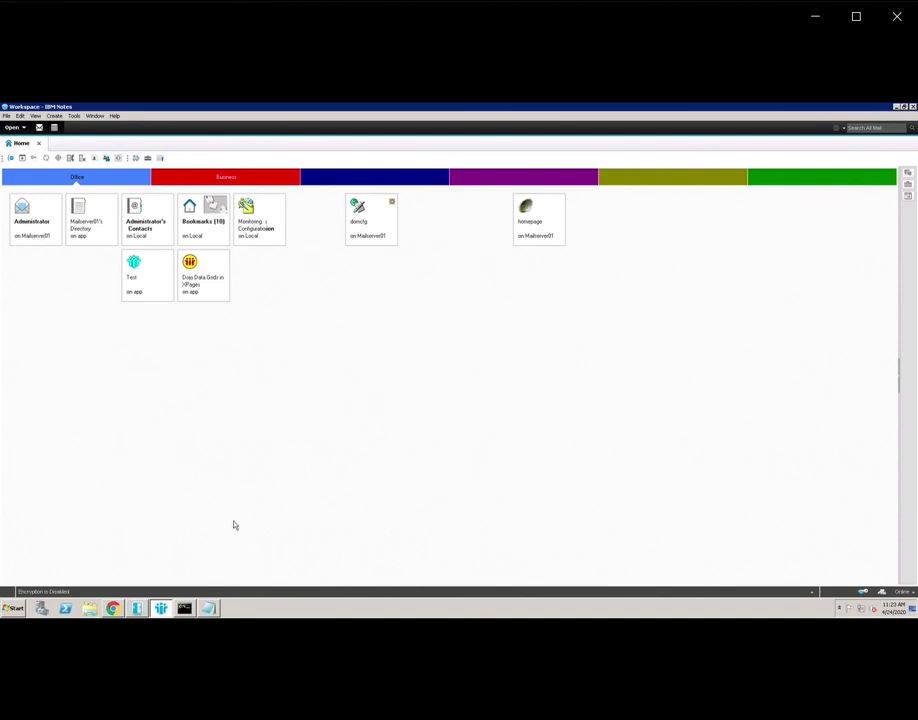
Step: Switch to the Google Slides presentation in Chrome and show the third slide
left_click(118, 610)
left_click(60, 318)
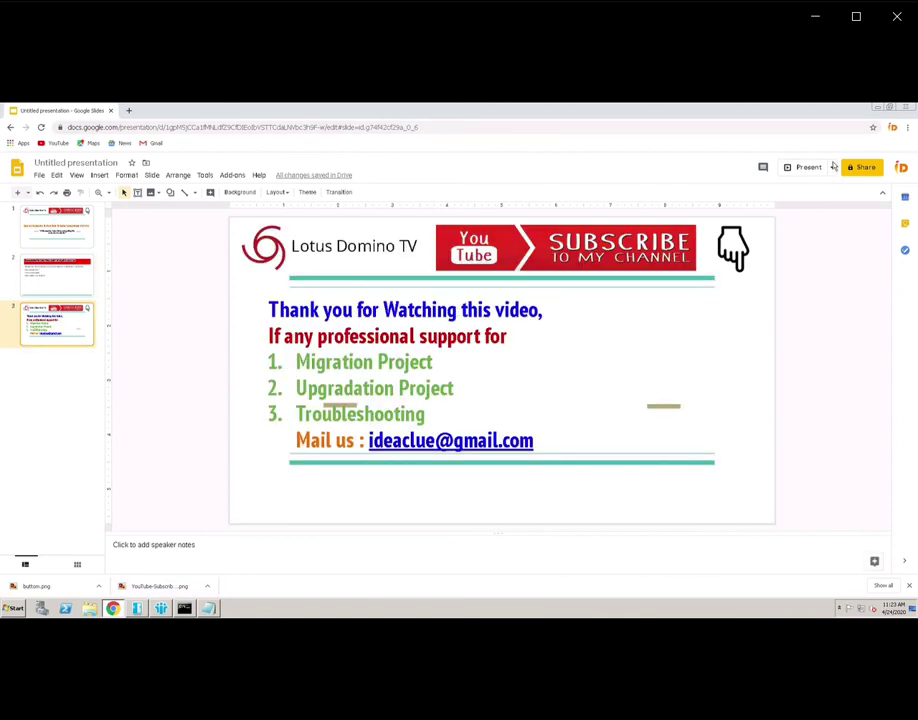